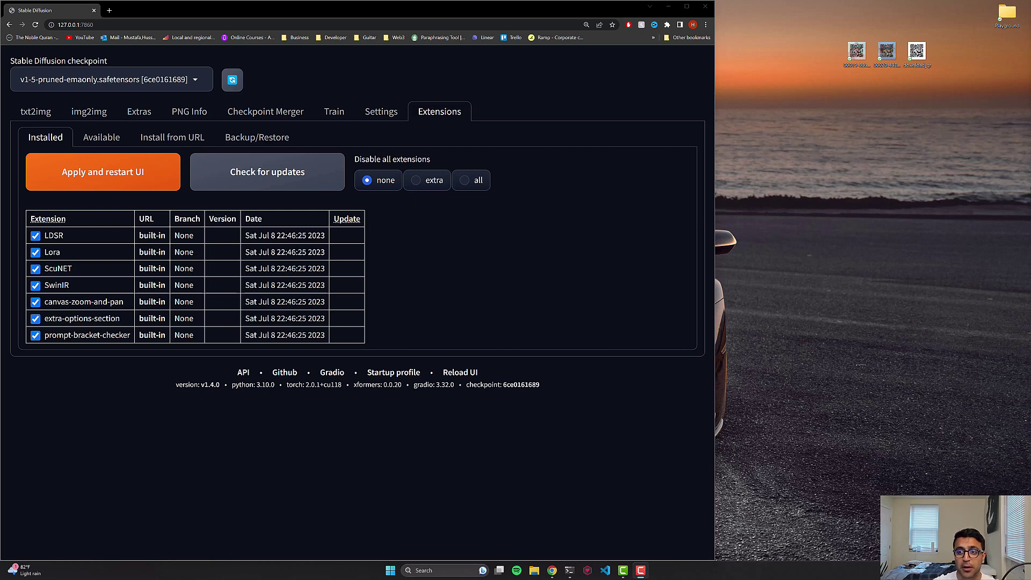
# Preview the desert and gas-station QR code images from the desktop.
pyautogui.click(859, 55)
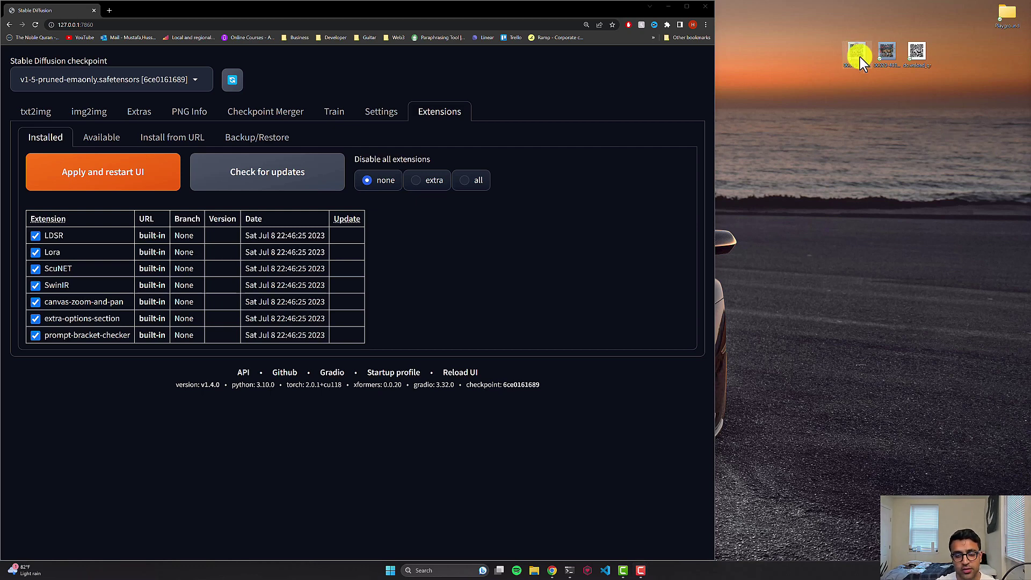
pyautogui.doubleClick(859, 57)
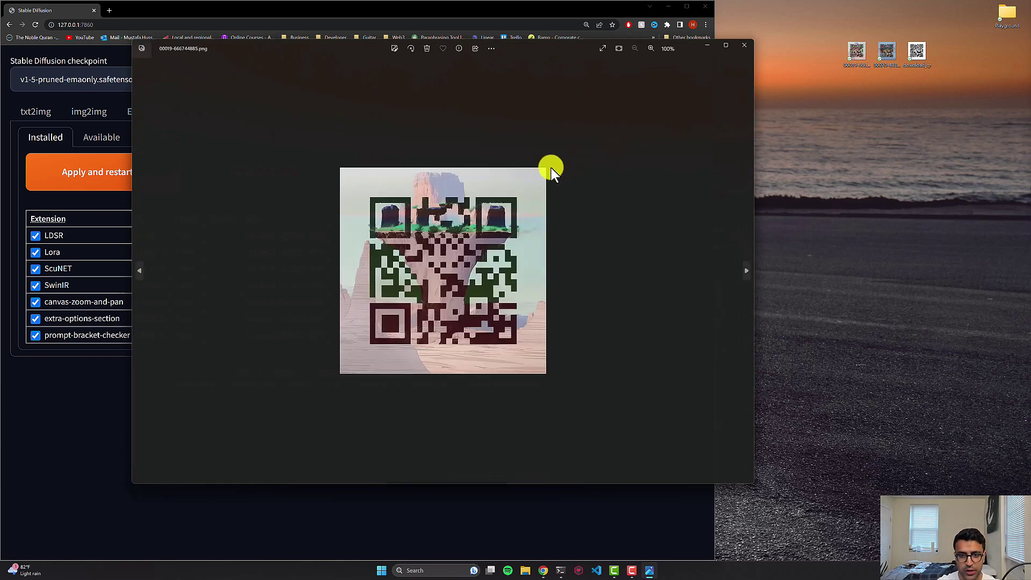
pyautogui.press('super')
pyautogui.press('super')
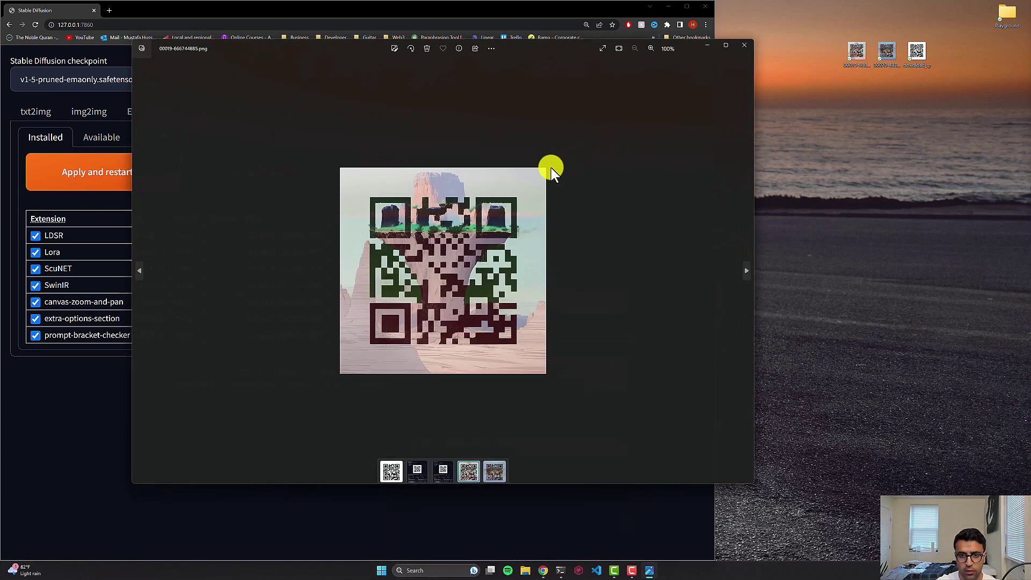
pyautogui.scroll(3, 552, 171)
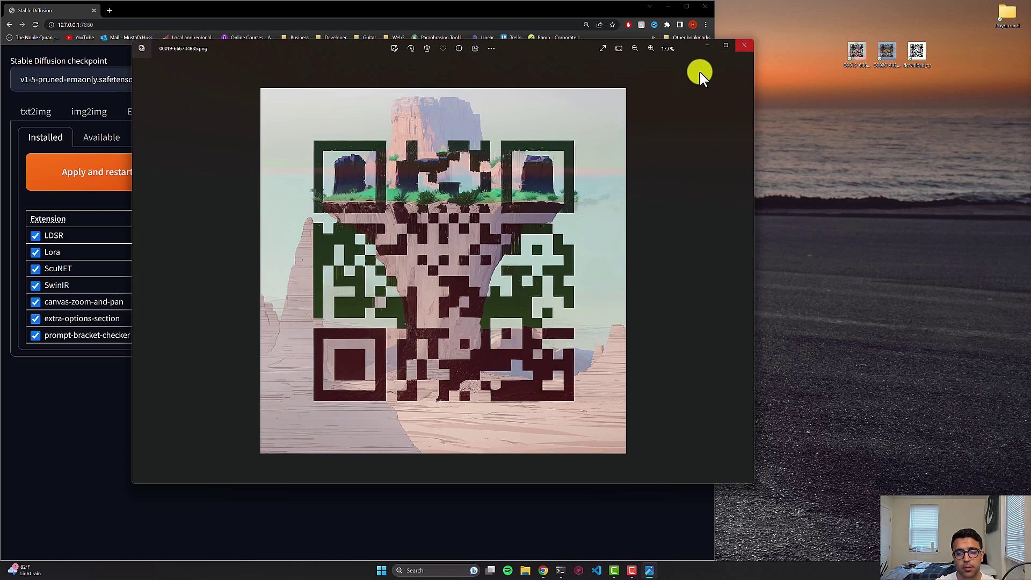
pyautogui.click(744, 45)
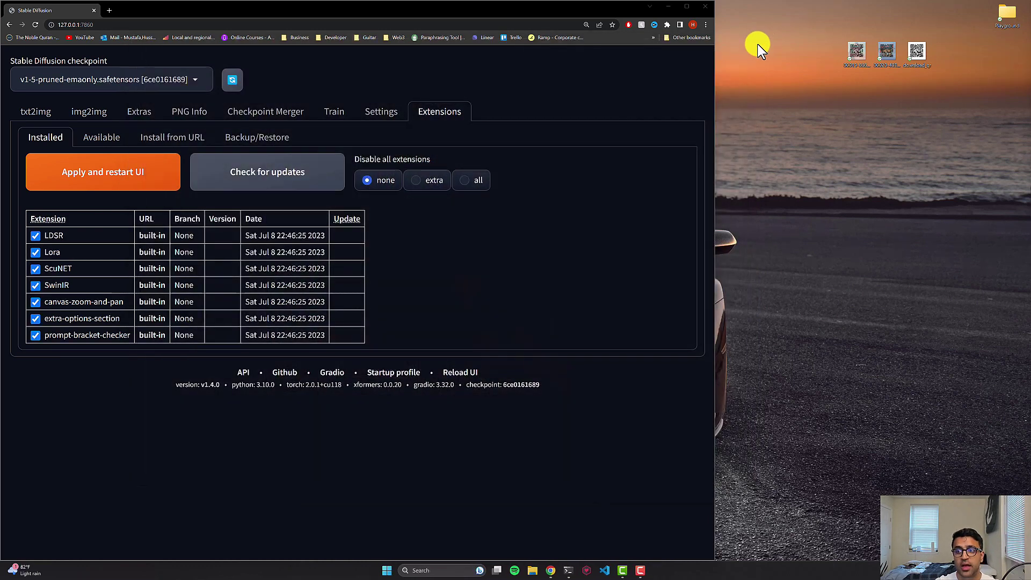
pyautogui.doubleClick(875, 50)
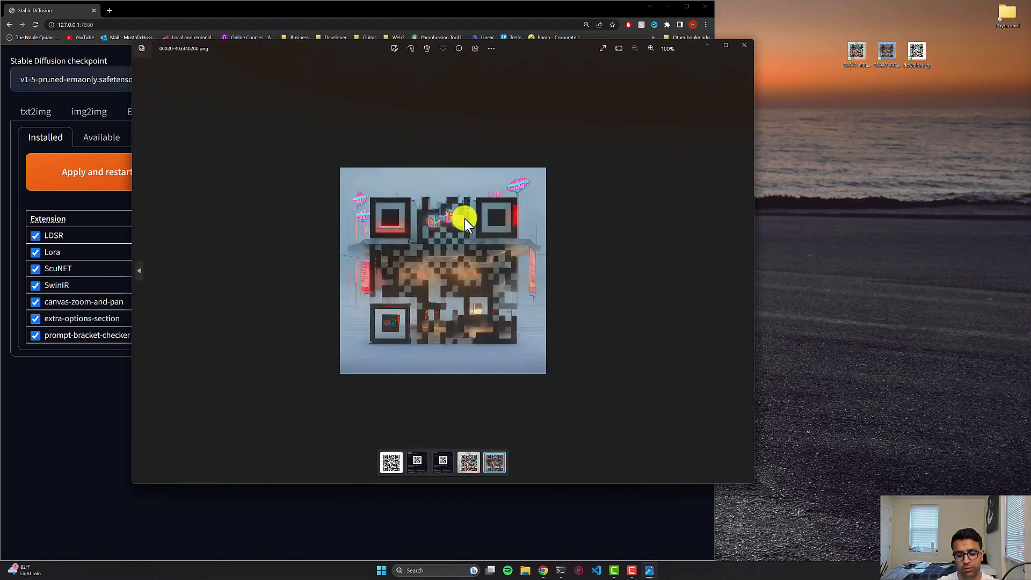
pyautogui.scroll(5, 465, 218)
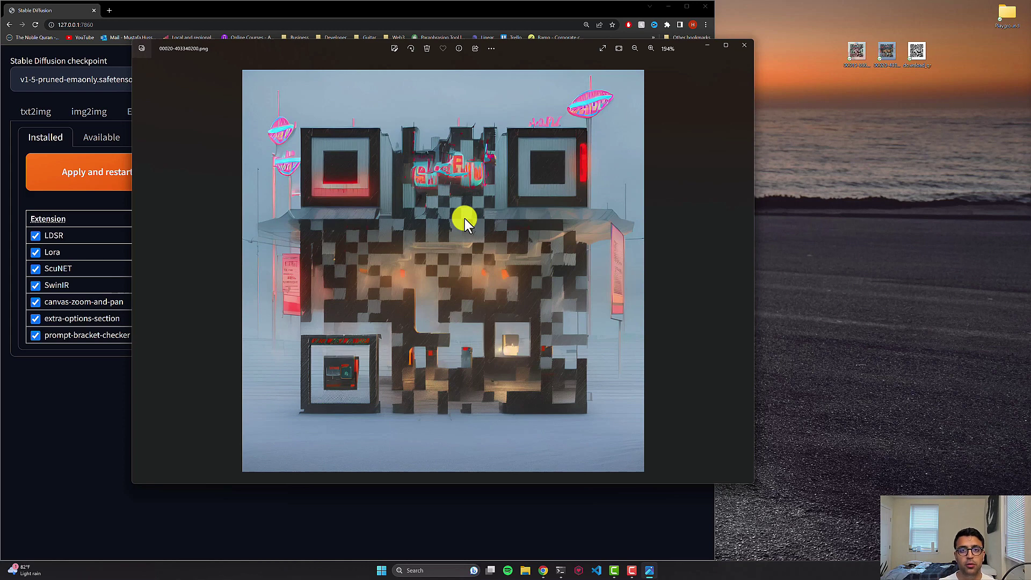
pyautogui.click(744, 45)
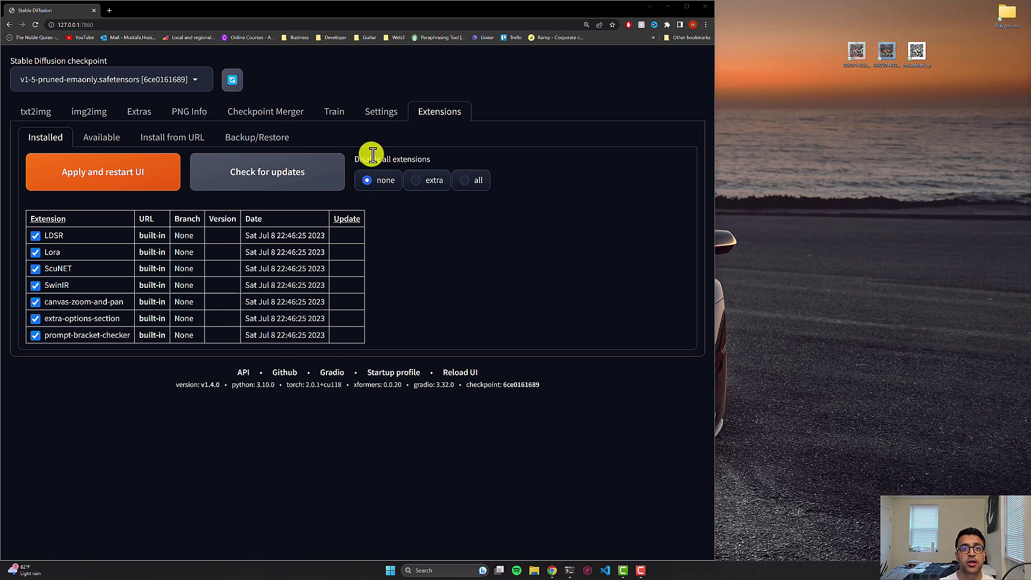
# Keep v1-5-pruned-emaonly.safetensors as the checkpoint and go to the txt2img page.
pyautogui.click(198, 85)
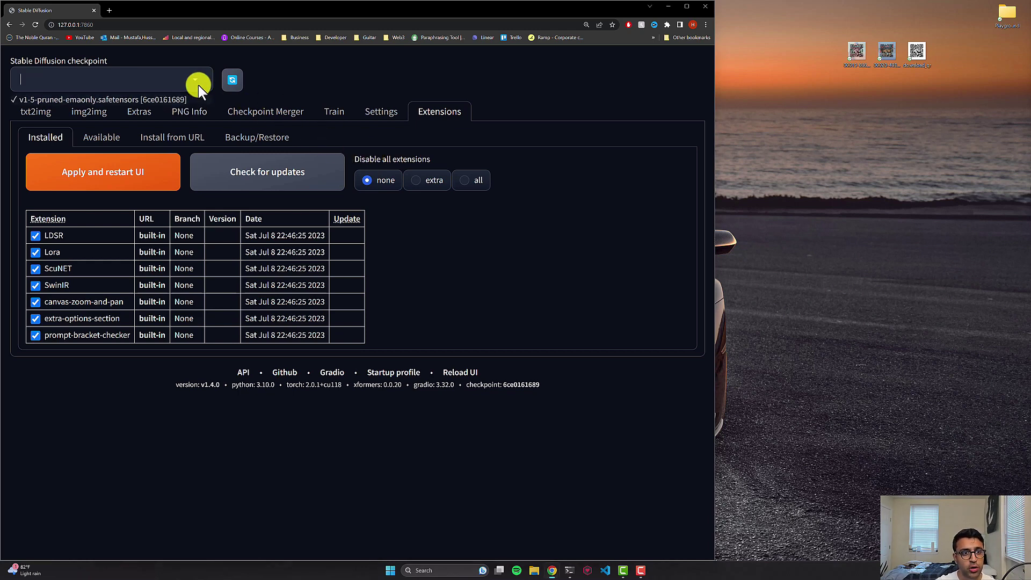
pyautogui.click(42, 99)
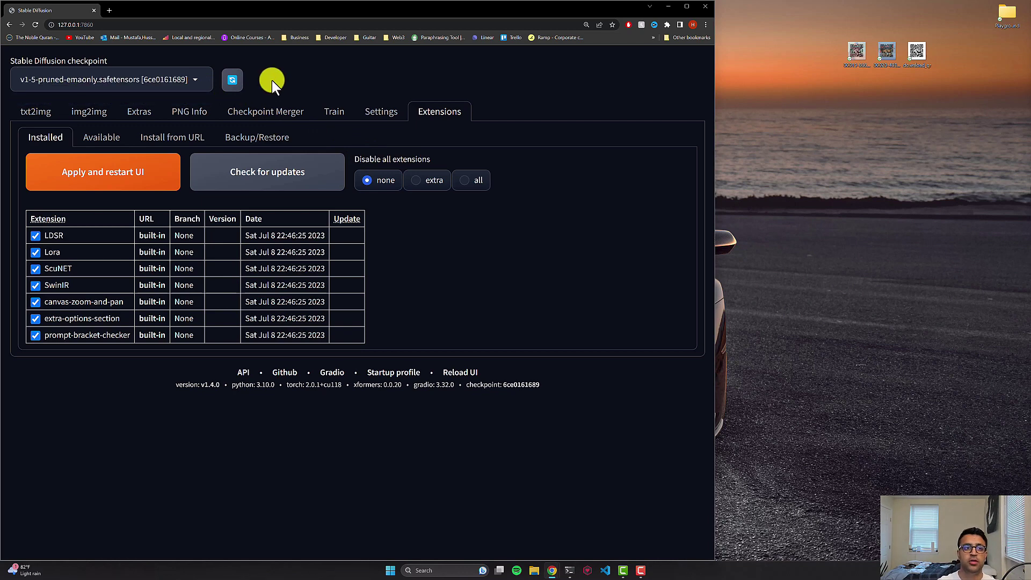
pyautogui.click(47, 113)
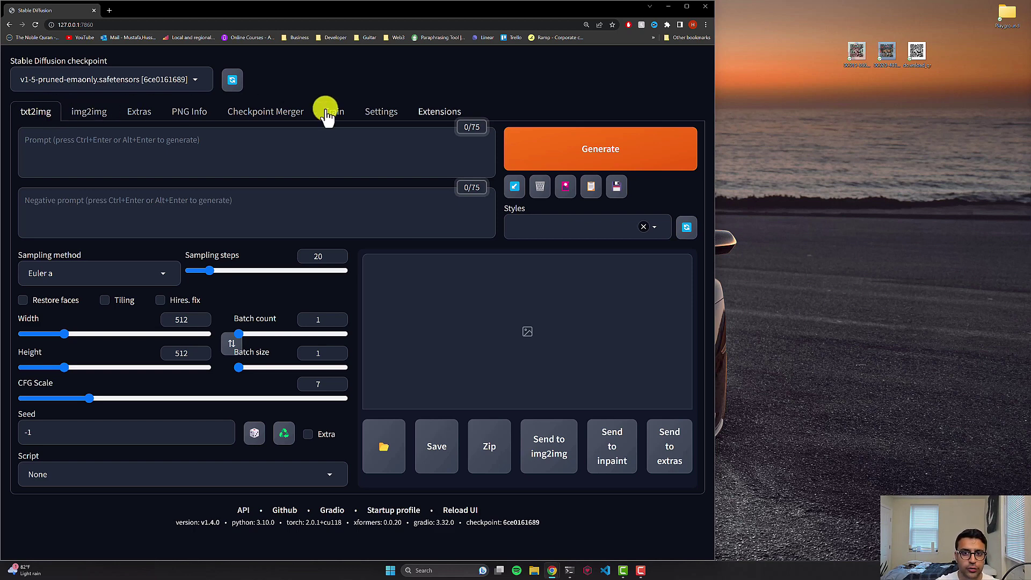
# Load the available extensions index, search for controlnet, and install sd-webui-controlnet.
pyautogui.click(428, 112)
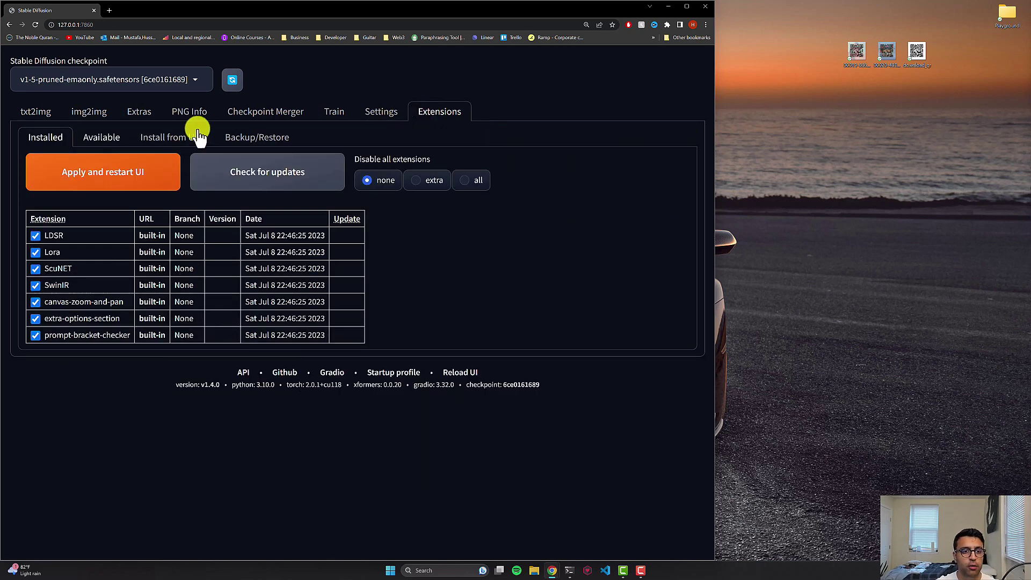
pyautogui.click(103, 143)
pyautogui.click(70, 275)
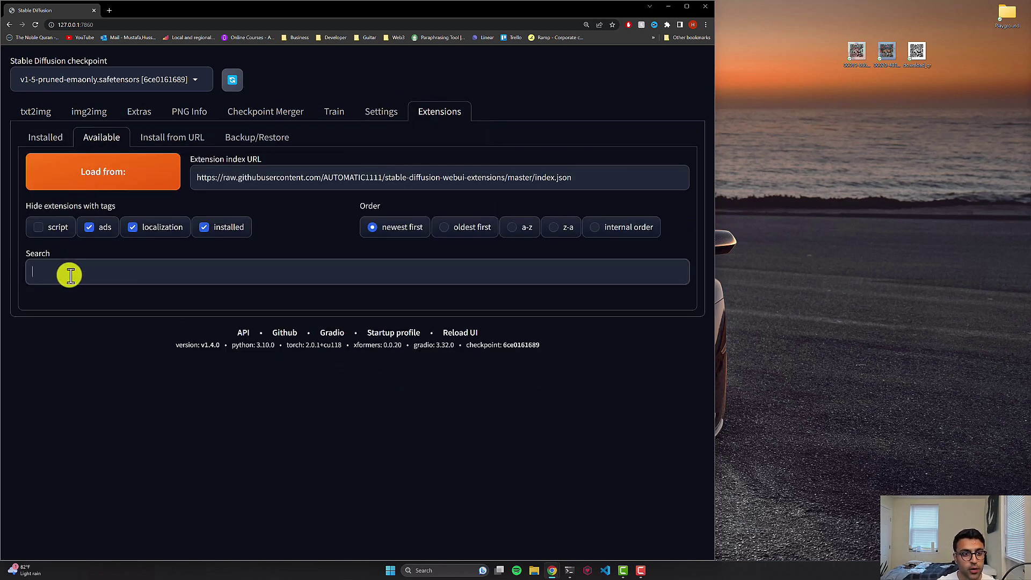
pyautogui.write('controlnet')
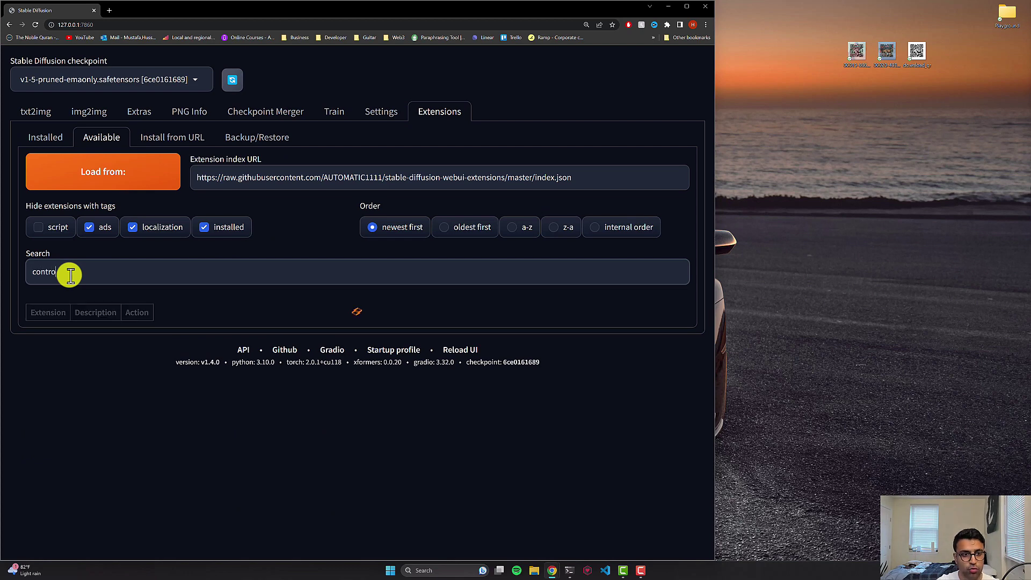
pyautogui.click(93, 178)
pyautogui.click(85, 337)
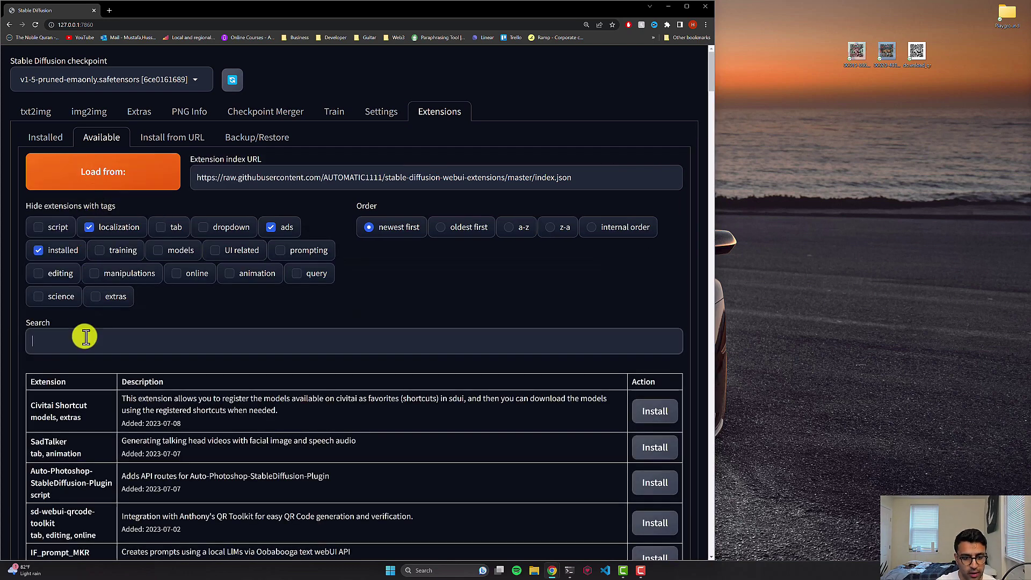
pyautogui.write('controlnet')
pyautogui.scroll(-6, 85, 336)
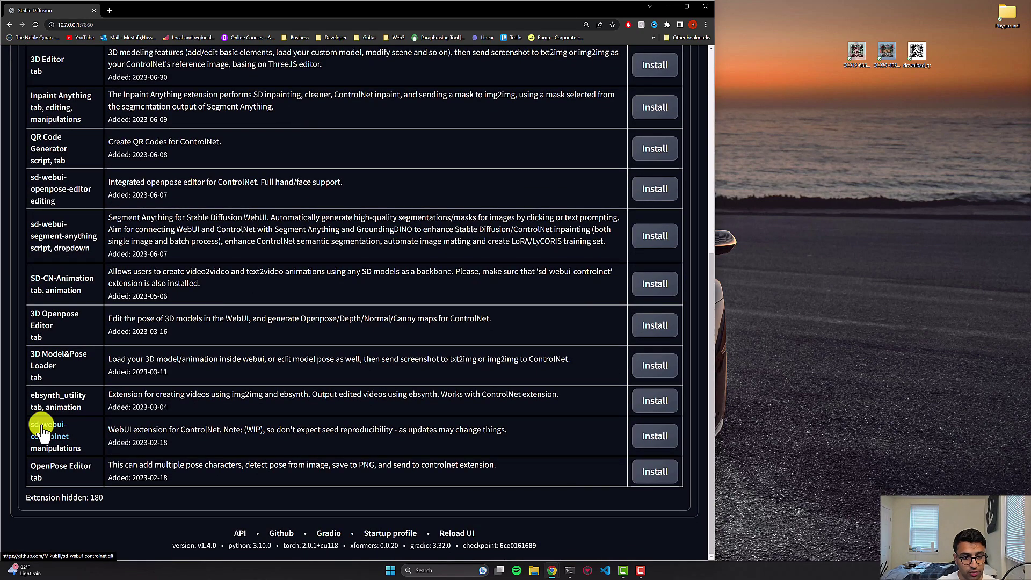
pyautogui.click(650, 440)
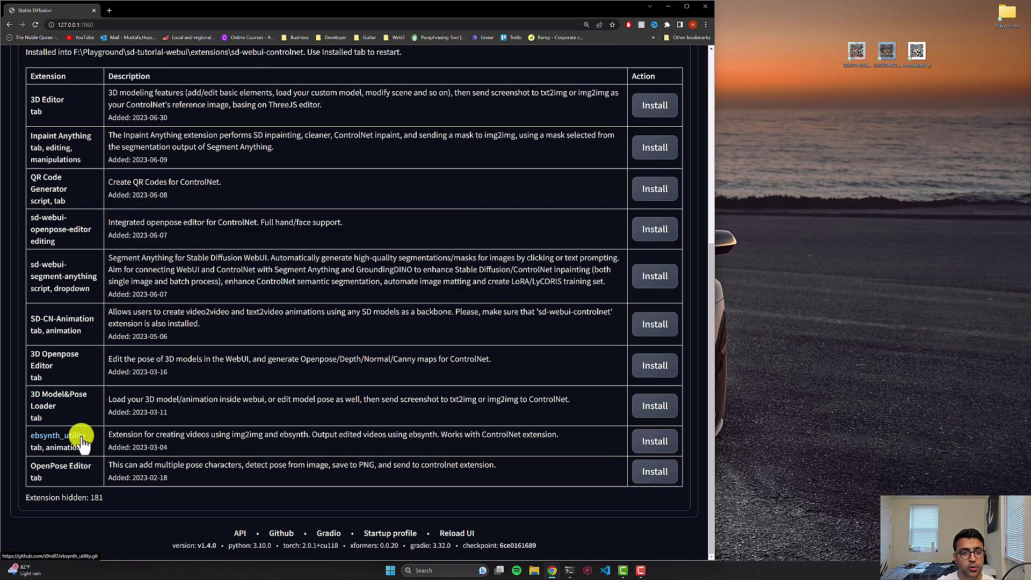
# Highlight the install path showing the extensions\sd-webui-controlnet folder.
pyautogui.scroll(5, 82, 436)
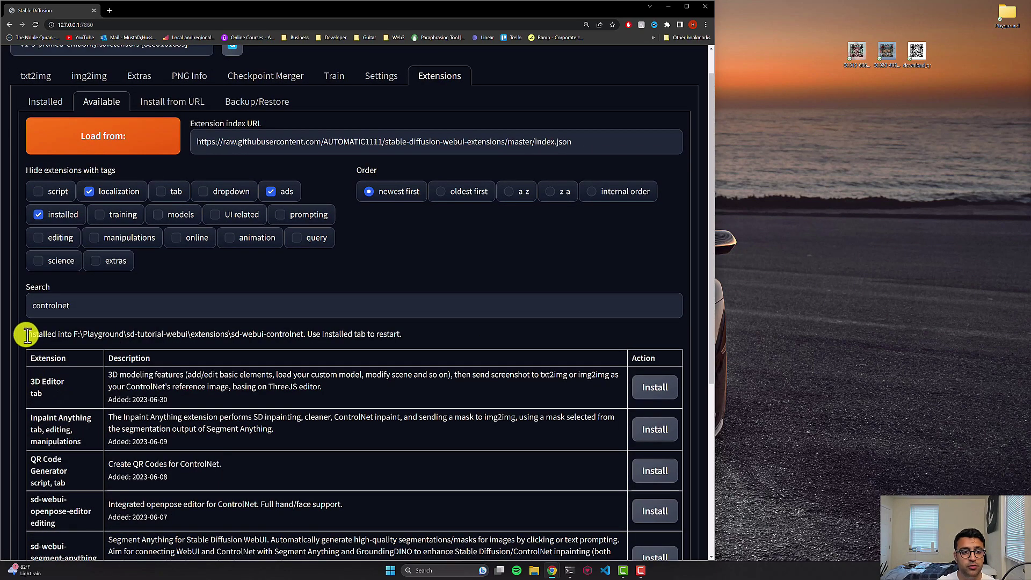
pyautogui.moveTo(27, 333); pyautogui.dragTo(68, 334)
pyautogui.moveTo(172, 334)
pyautogui.mouseDown()
pyautogui.moveTo(230, 334)
pyautogui.moveTo(173, 334)
pyautogui.mouseUp()
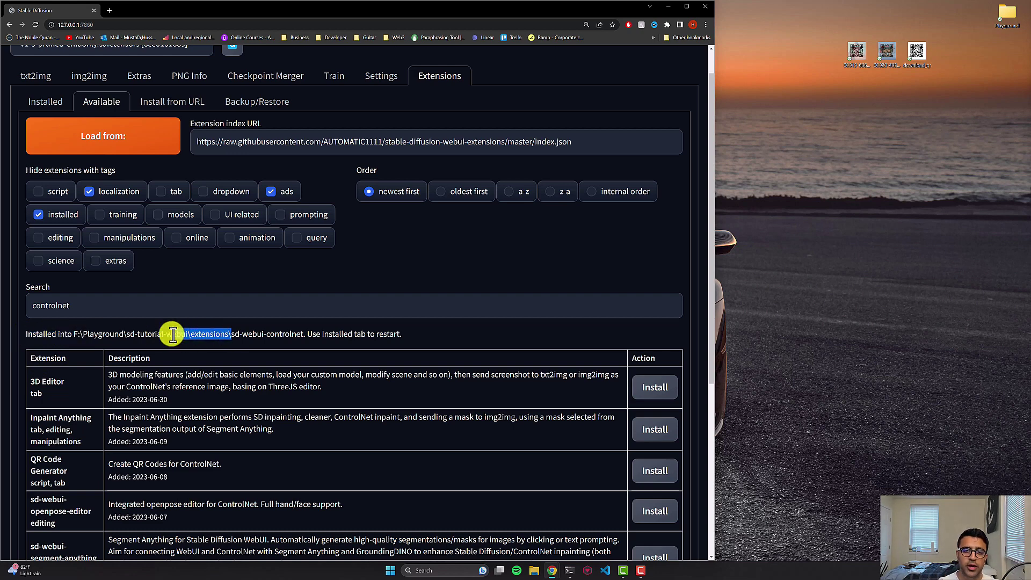
pyautogui.click(232, 334)
pyautogui.moveTo(232, 334); pyautogui.dragTo(301, 334)
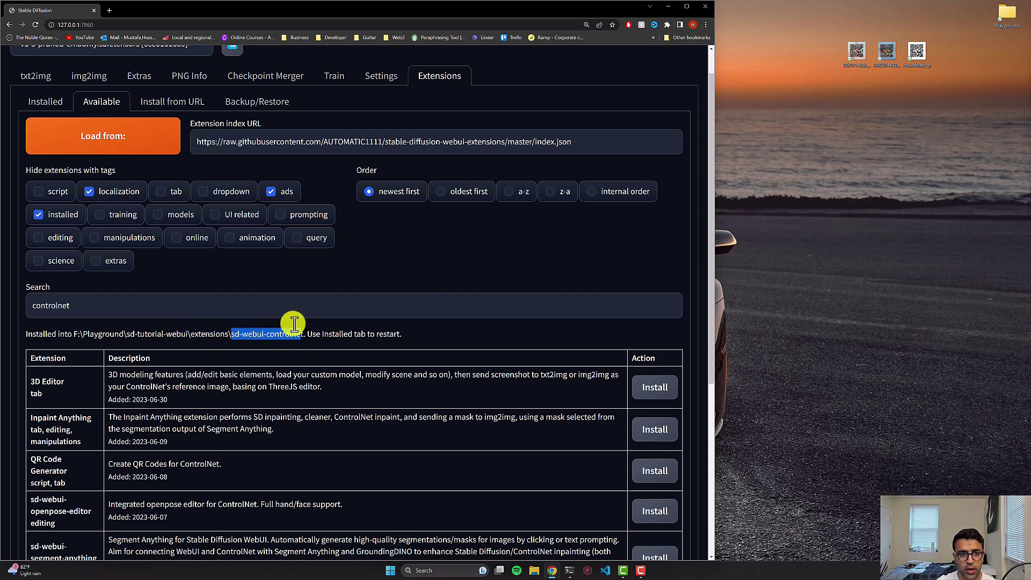
# Check the installed extensions for updates, then apply and restart the UI.
pyautogui.click(45, 102)
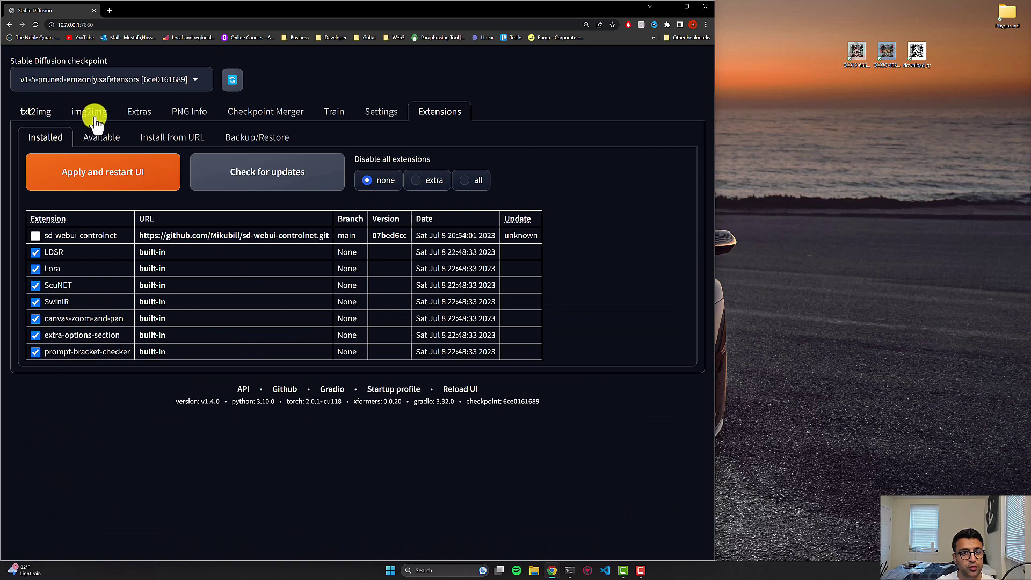
pyautogui.click(270, 166)
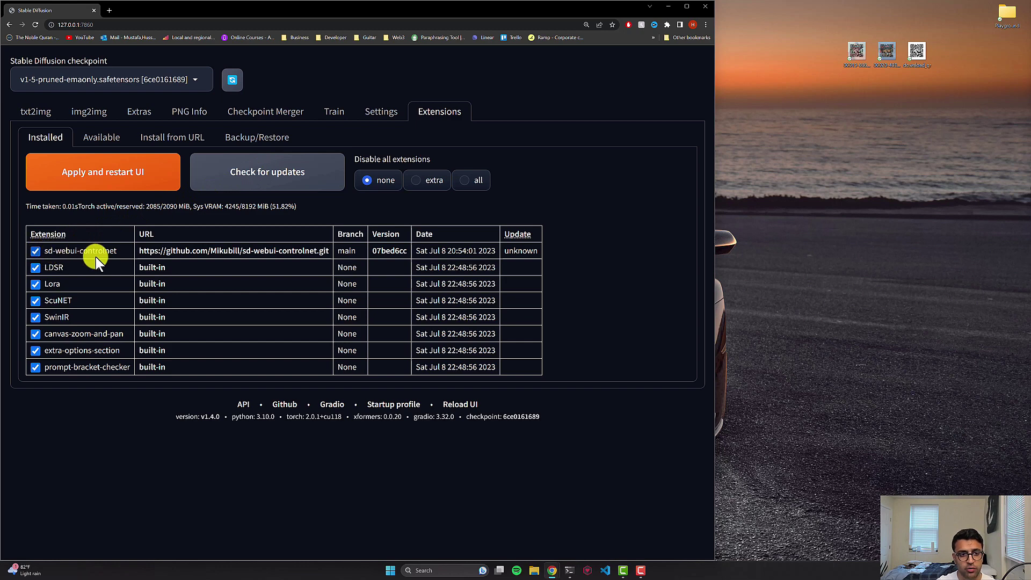
pyautogui.click(122, 185)
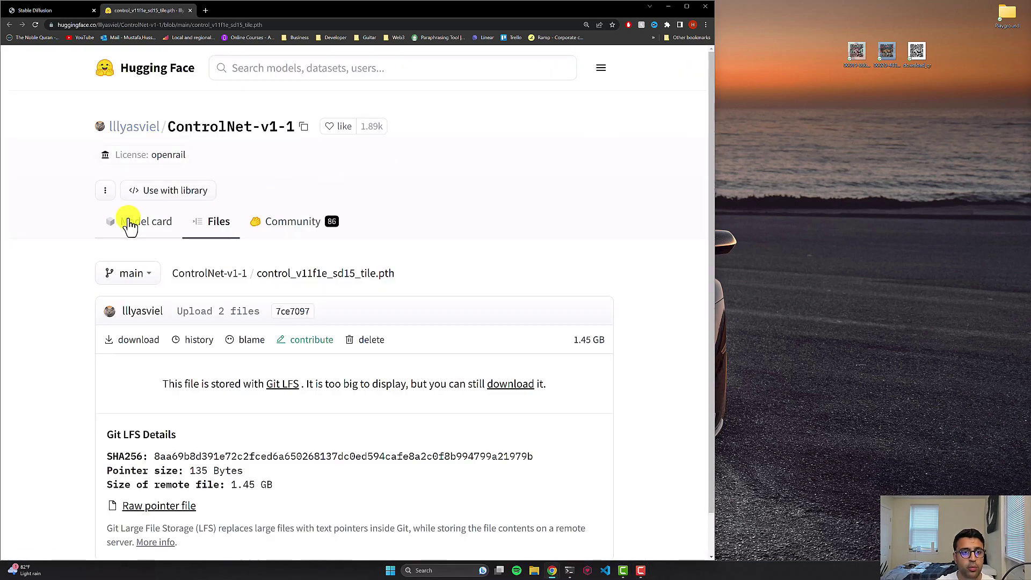
# Download control_v11f1e_sd15_tile.pth from the ControlNet-v1-1 repository's files.
pyautogui.click(131, 225)
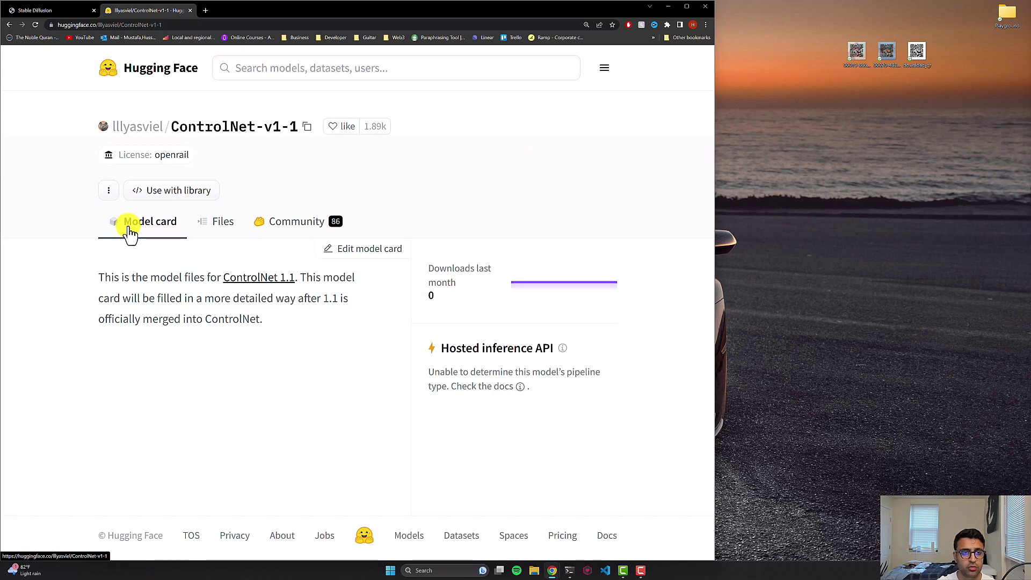
pyautogui.click(219, 235)
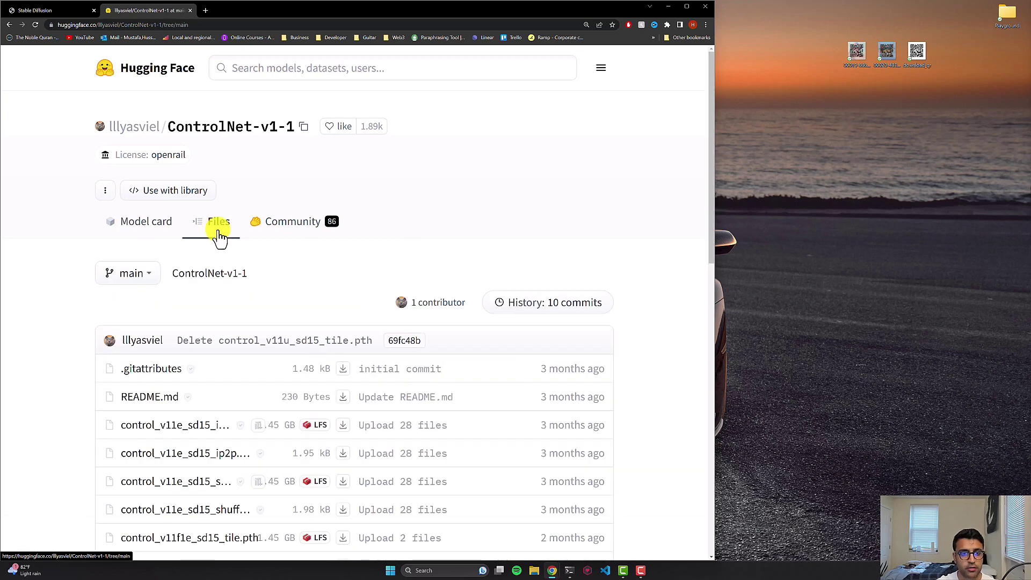
pyautogui.scroll(-4, 219, 235)
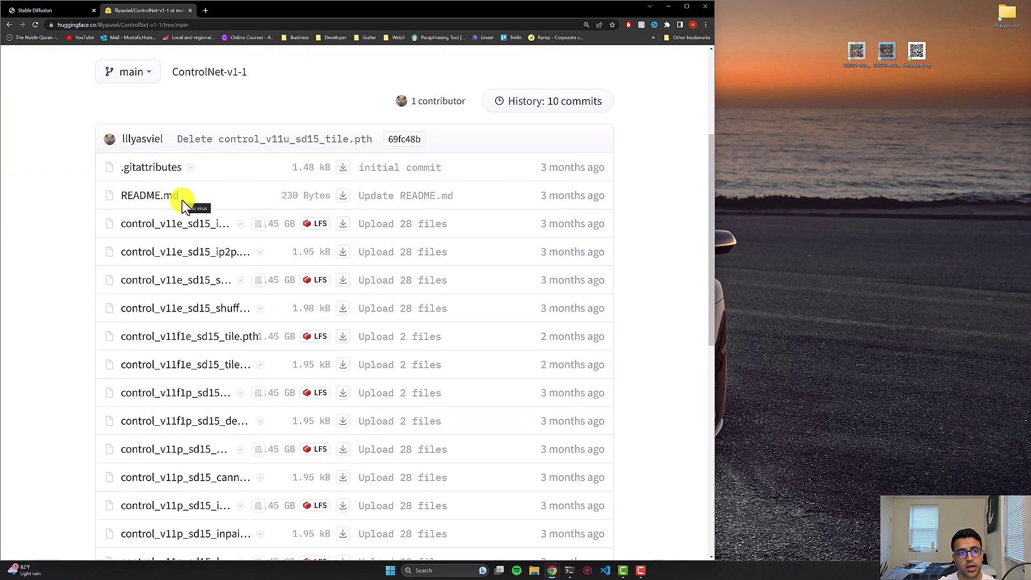
pyautogui.scroll(-3, 185, 204)
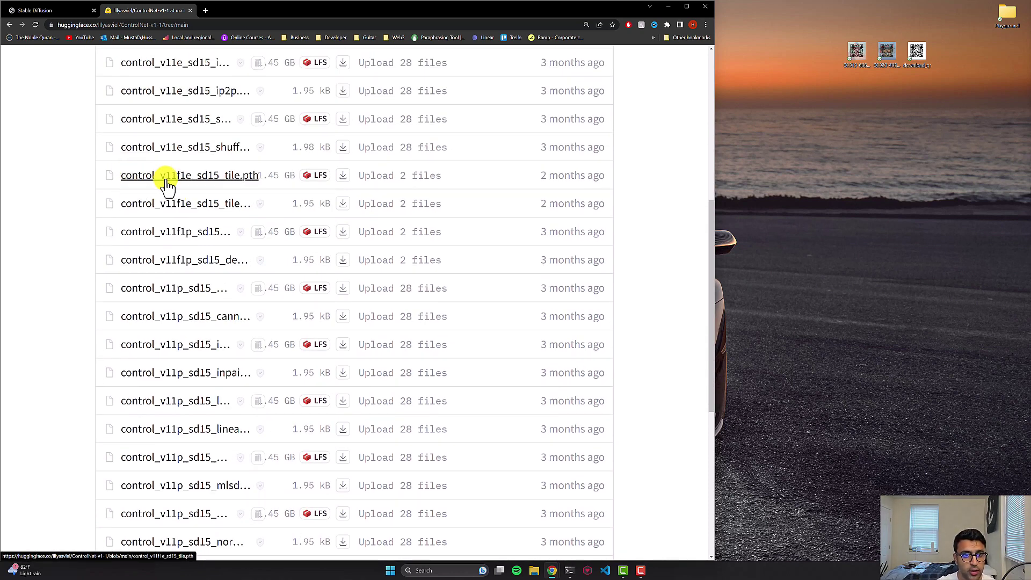
pyautogui.click(231, 177)
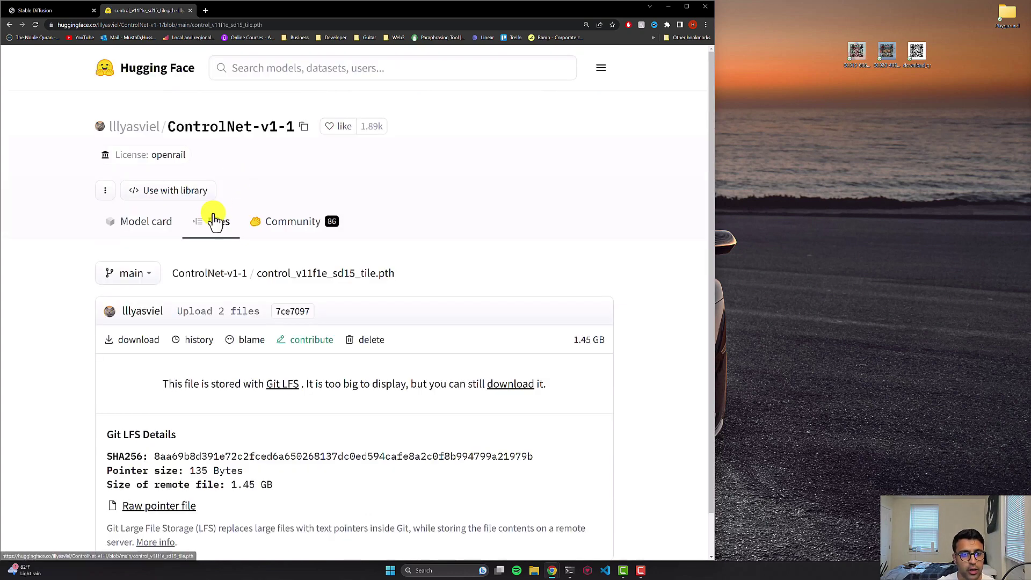
pyautogui.click(138, 341)
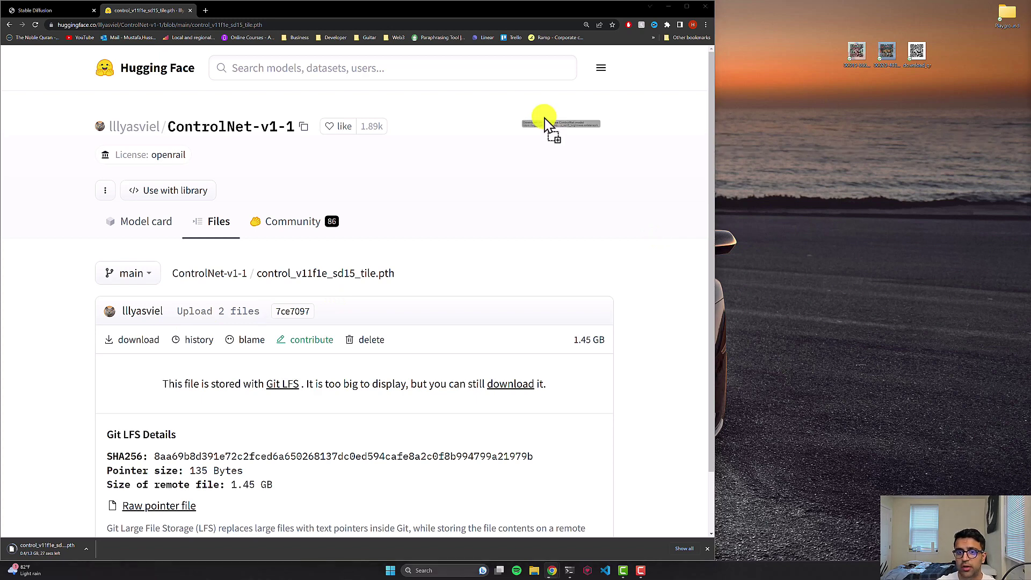
# Download control_v1p_sd15_brightness.safetensors from ioc-controlnet's models folder, then close Hugging Face.
pyautogui.hotkey('ctrl', 'shift', 't')
pyautogui.click(192, 10)
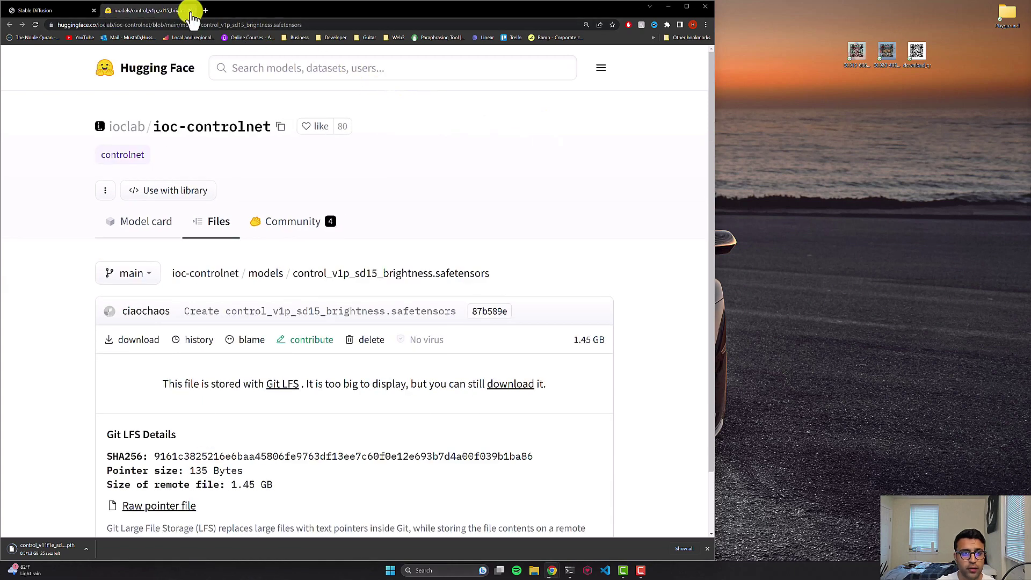
pyautogui.click(136, 227)
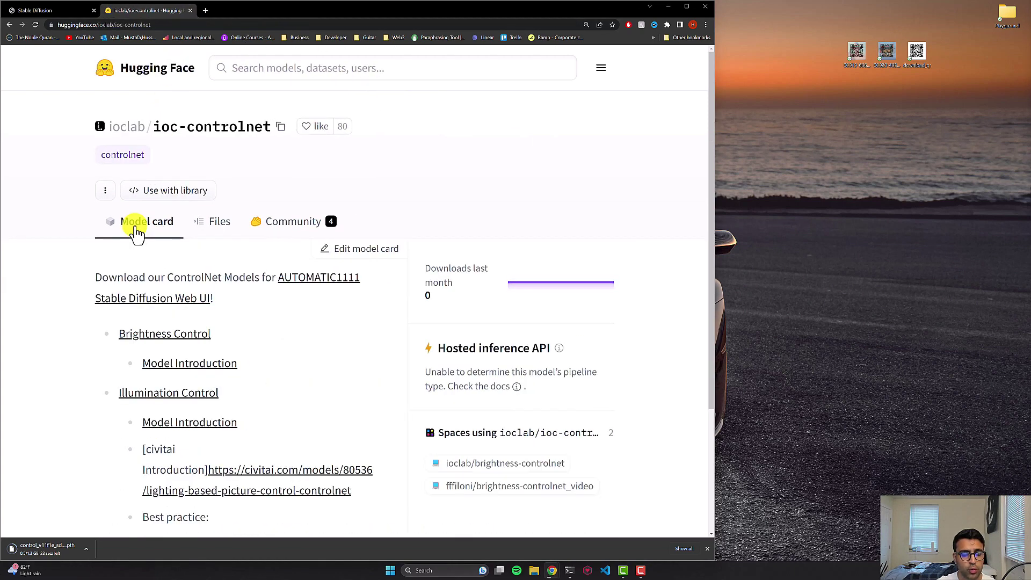
pyautogui.scroll(-3, 143, 224)
pyautogui.scroll(1, 205, 168)
pyautogui.click(219, 155)
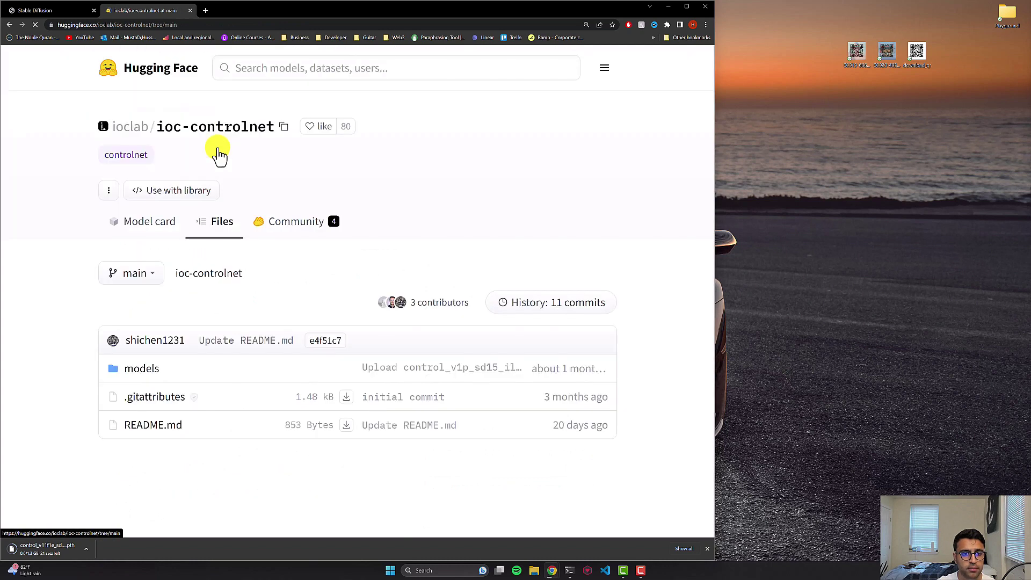
pyautogui.click(139, 367)
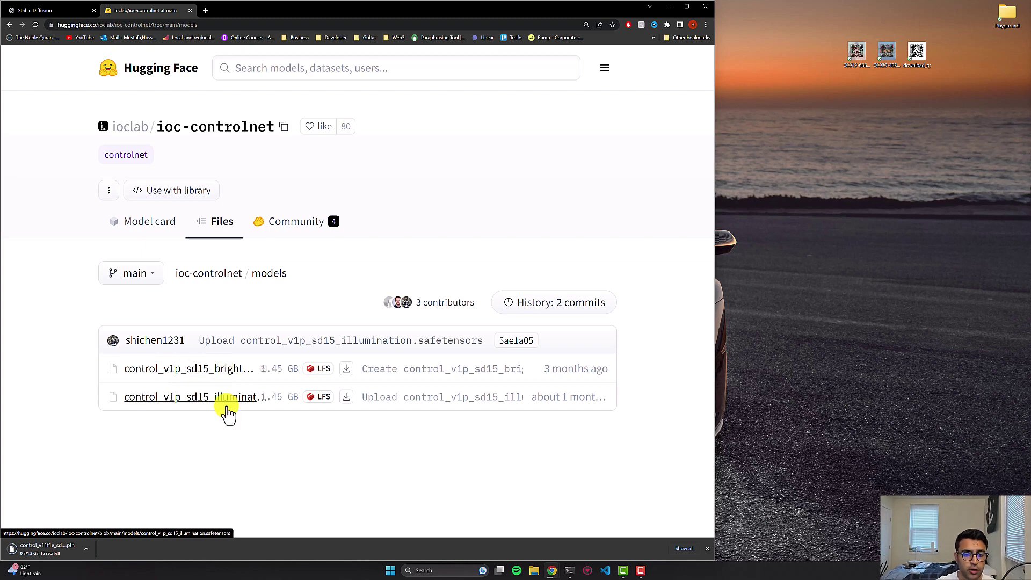
pyautogui.click(228, 371)
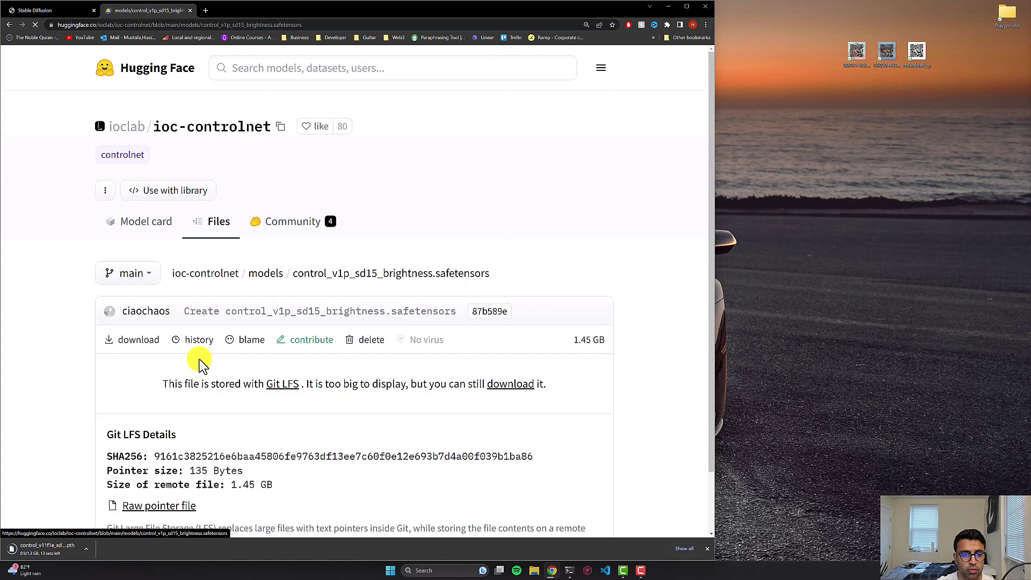
pyautogui.click(138, 348)
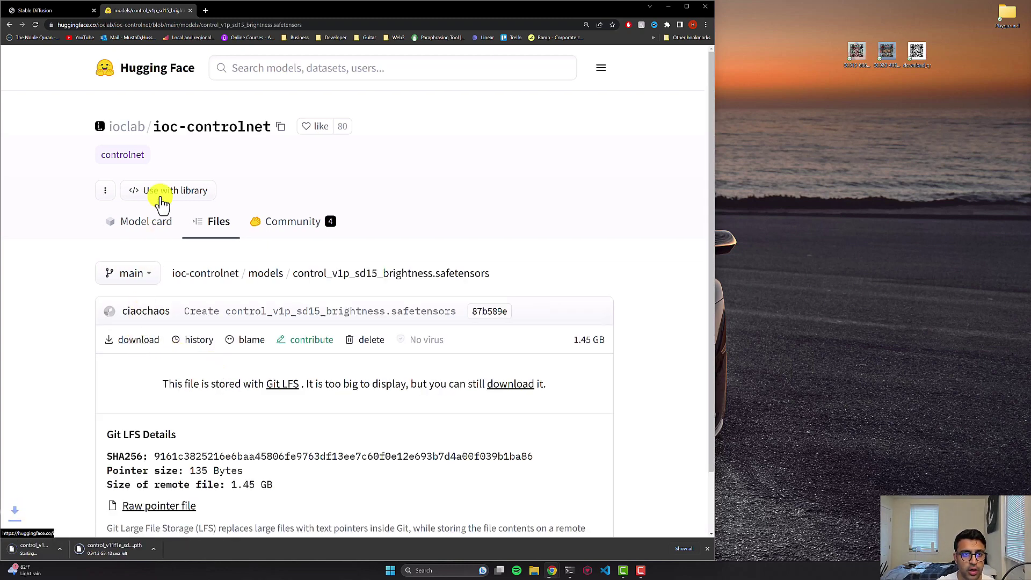
pyautogui.click(193, 10)
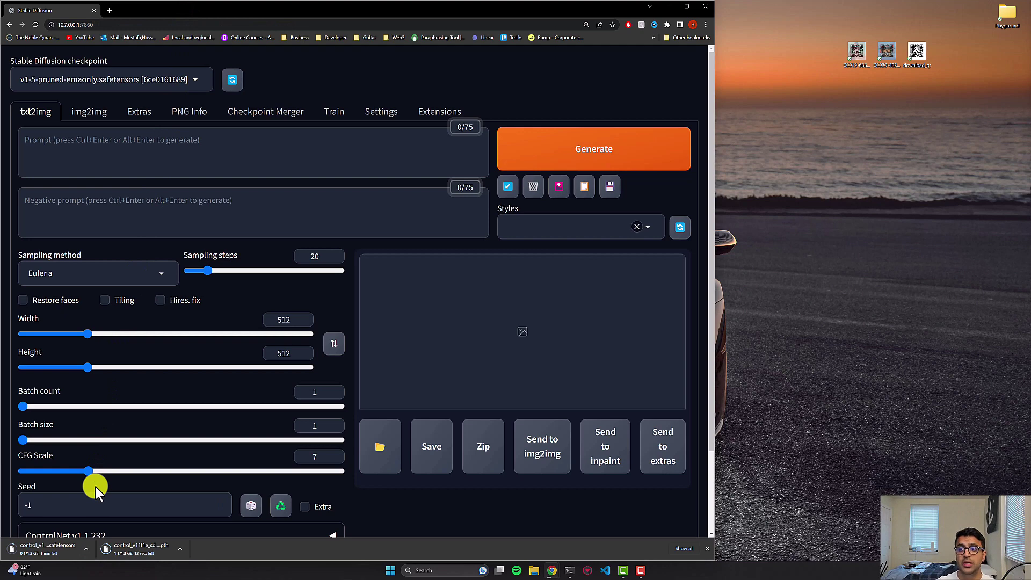
# Open the sd-tutorial-webui folder inside Playground, shown as large icons.
pyautogui.click(1005, 20)
pyautogui.doubleClick(1001, 19)
pyautogui.moveTo(726, 56); pyautogui.dragTo(693, 61)
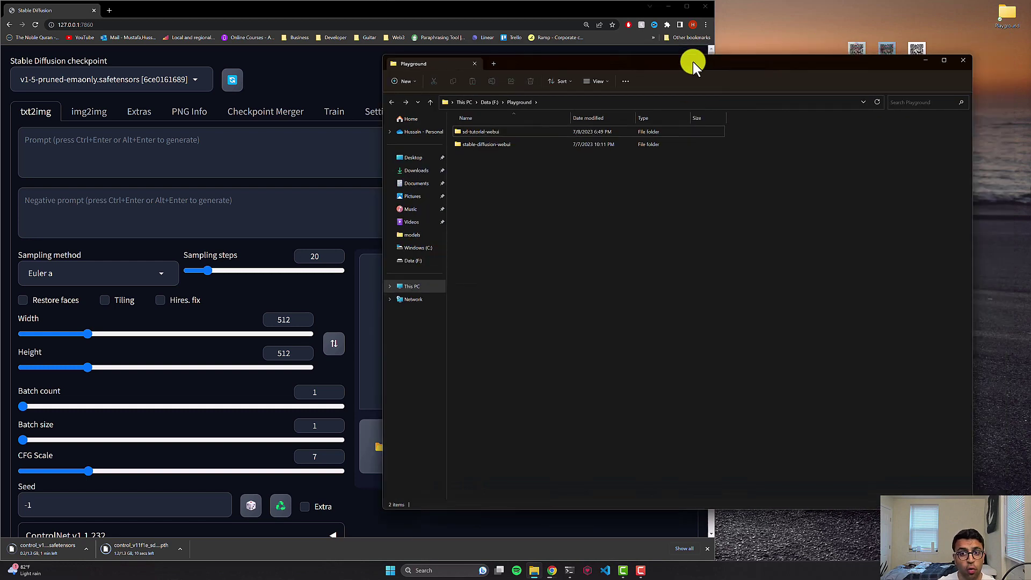
pyautogui.press('Down')
pyautogui.press('Up')
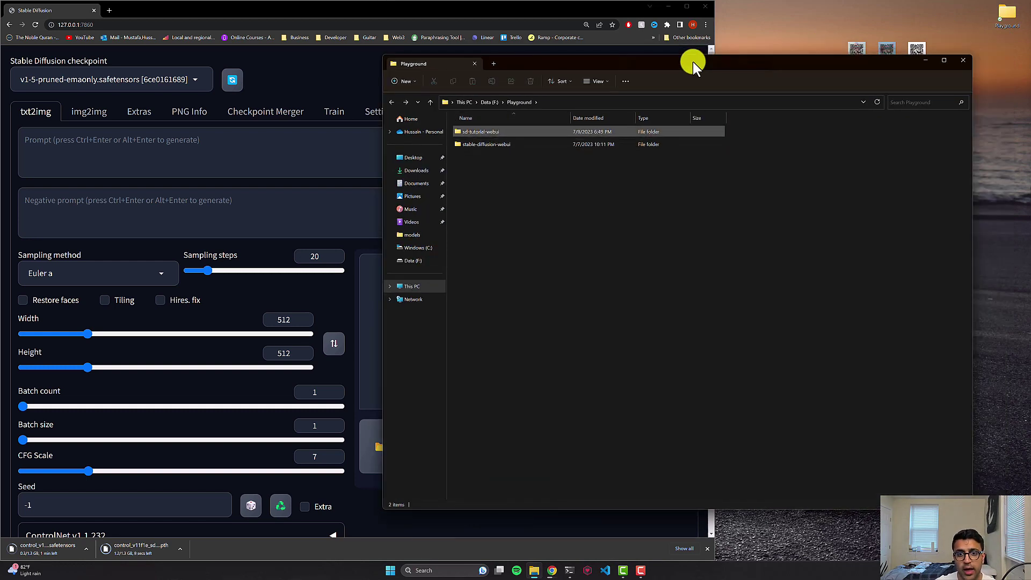
pyautogui.doubleClick(484, 135)
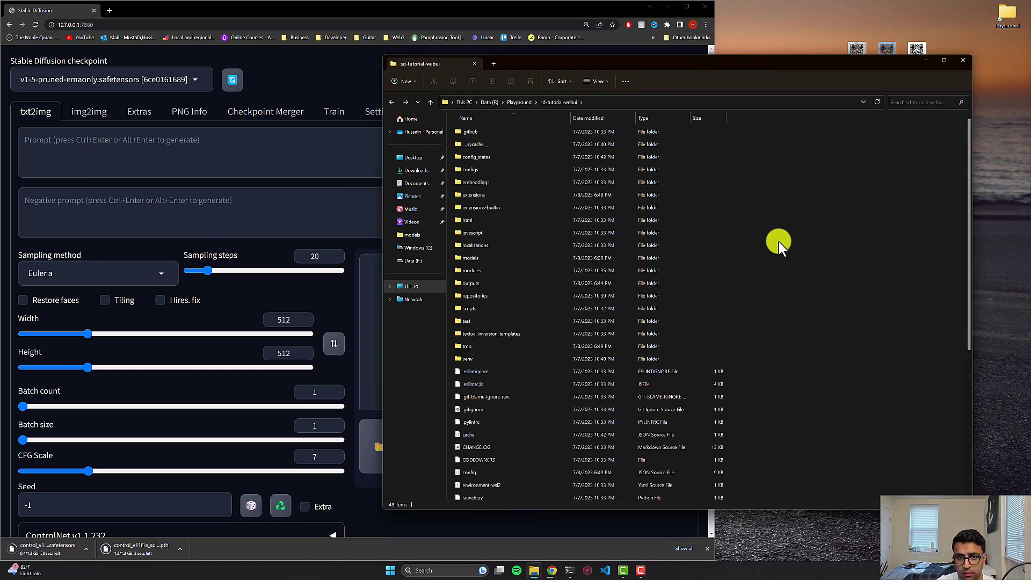
pyautogui.hotkey('ctrl', 'shift', '2')
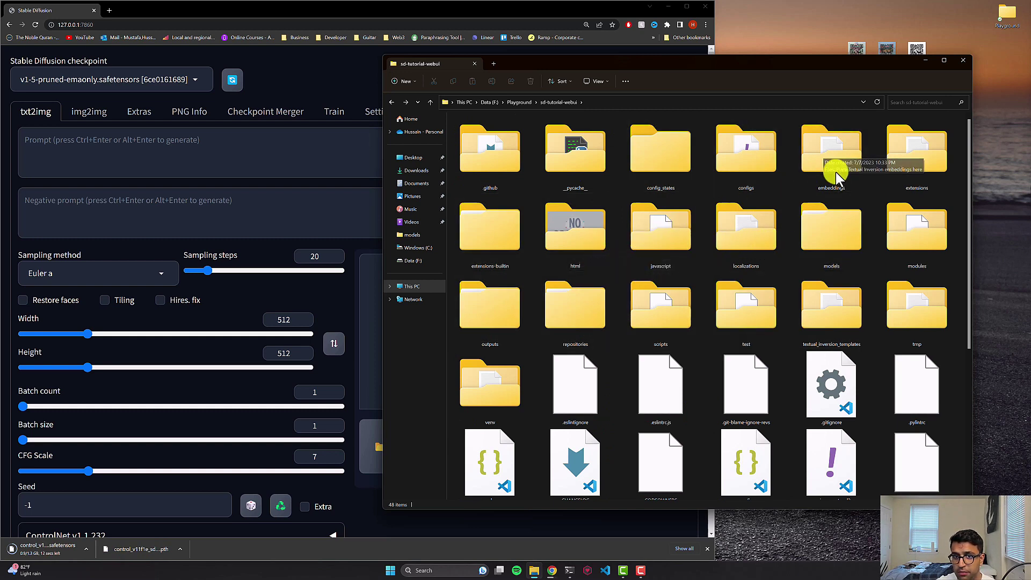
# Navigate to extensions > sd-webui-controlnet > models and open a second Explorer window.
pyautogui.doubleClick(896, 153)
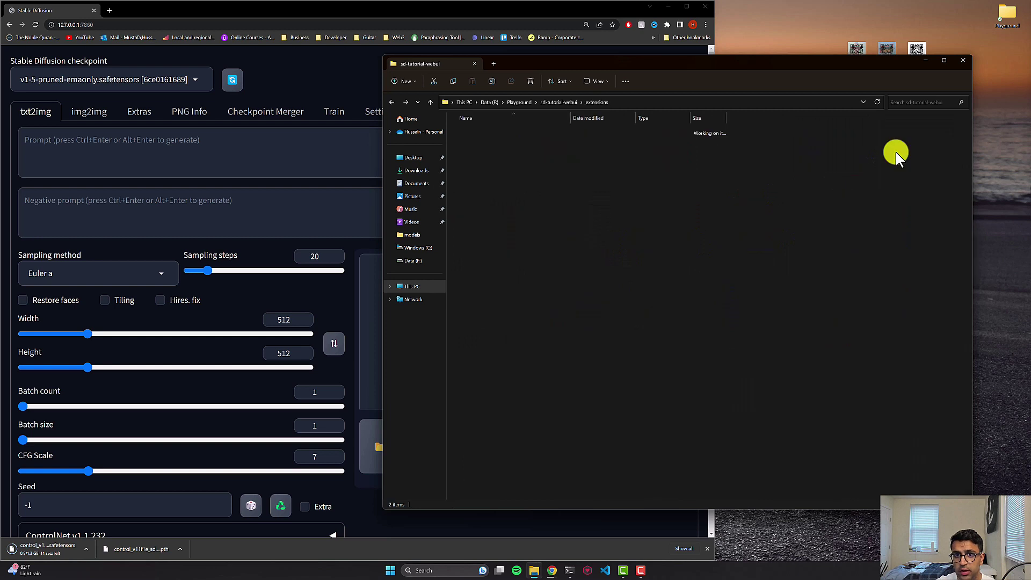
pyautogui.click(601, 82)
pyautogui.click(605, 100)
pyautogui.doubleClick(482, 186)
pyautogui.click(591, 79)
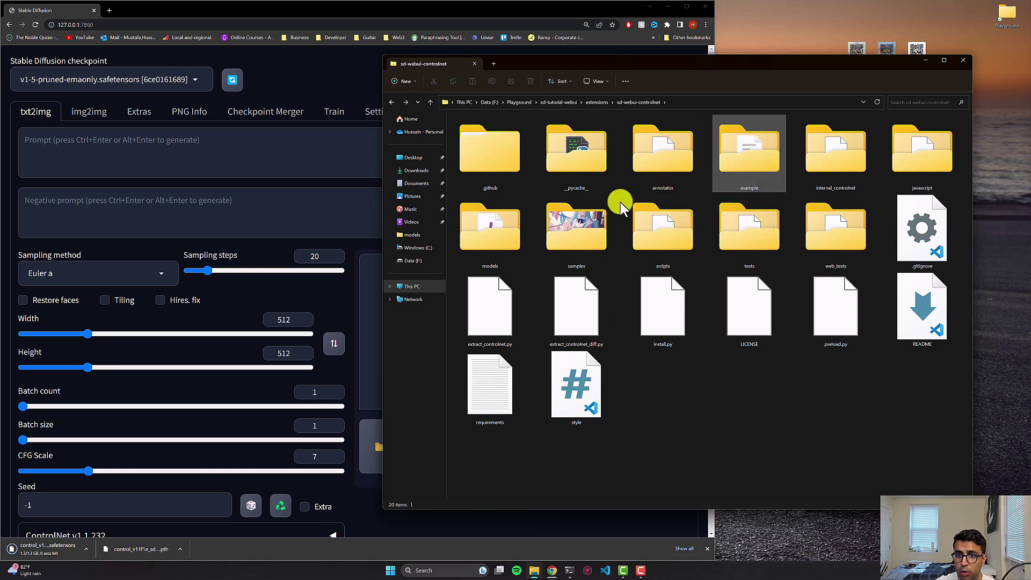
pyautogui.click(508, 227)
pyautogui.doubleClick(504, 220)
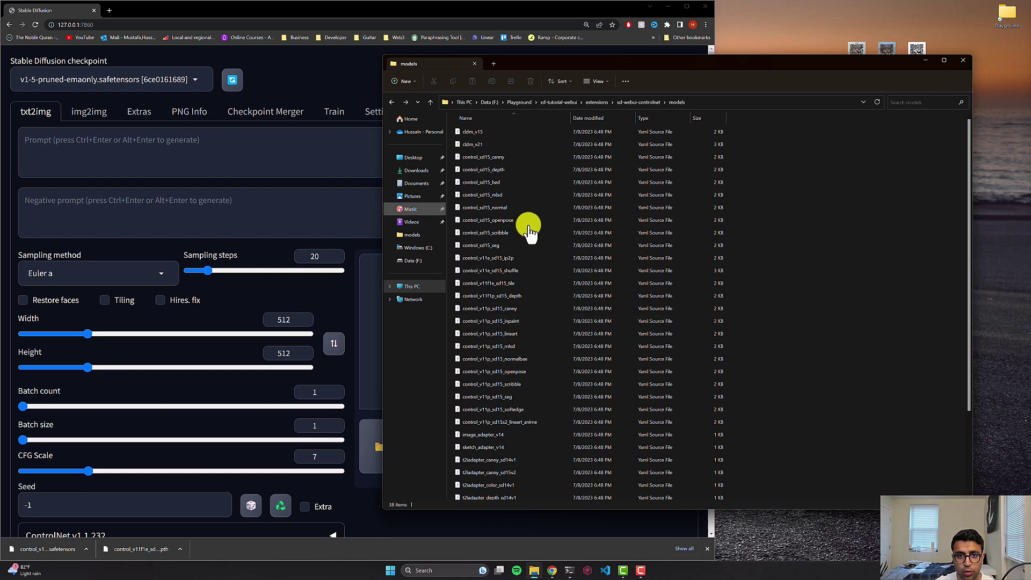
pyautogui.rightClick(533, 571)
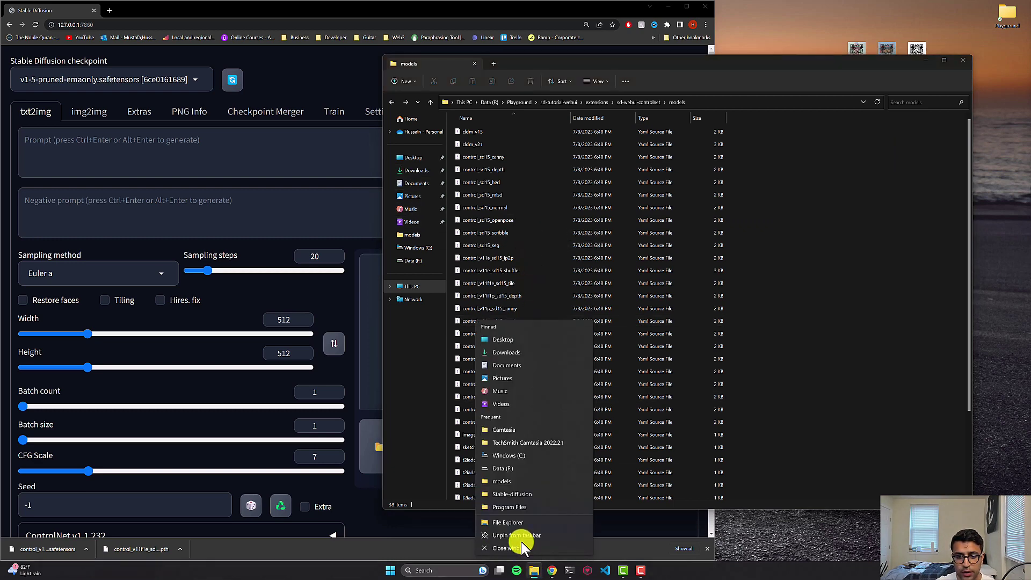
pyautogui.click(514, 527)
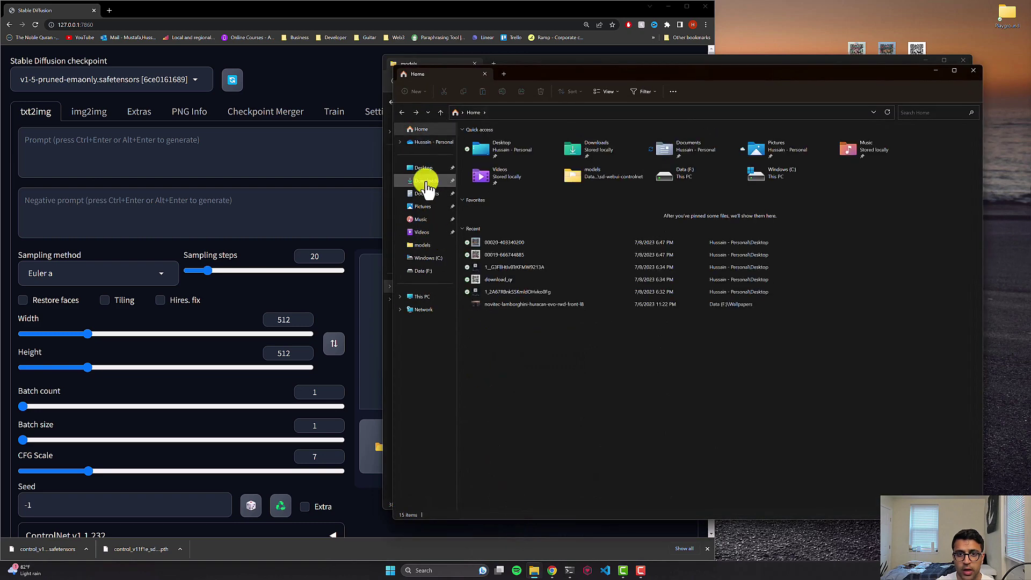
# Move both downloaded models from Downloads into the models folder, then close Explorer and the downloads bar.
pyautogui.click(425, 181)
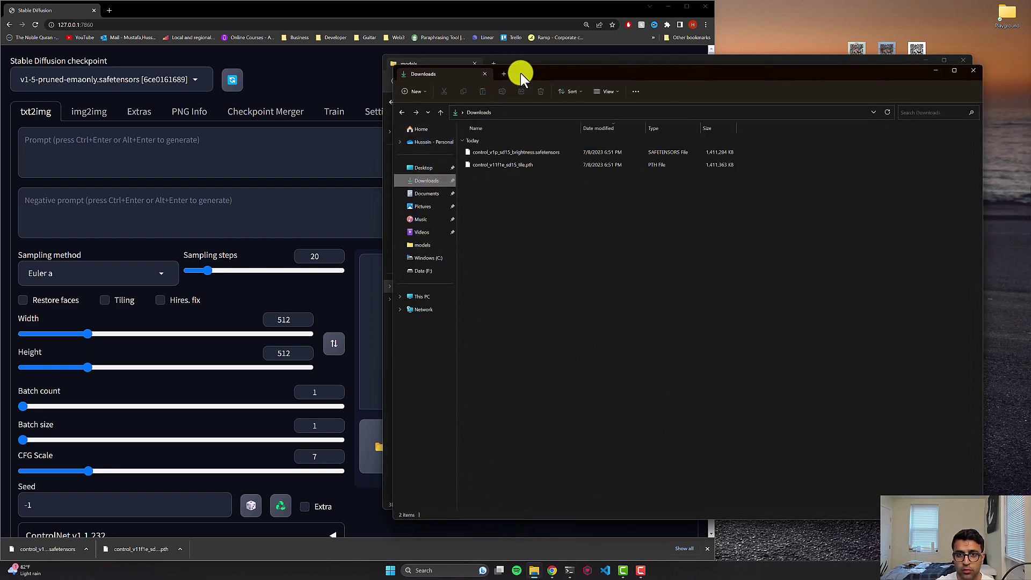
pyautogui.moveTo(520, 73); pyautogui.dragTo(674, 67)
pyautogui.moveTo(665, 212); pyautogui.dragTo(506, 194)
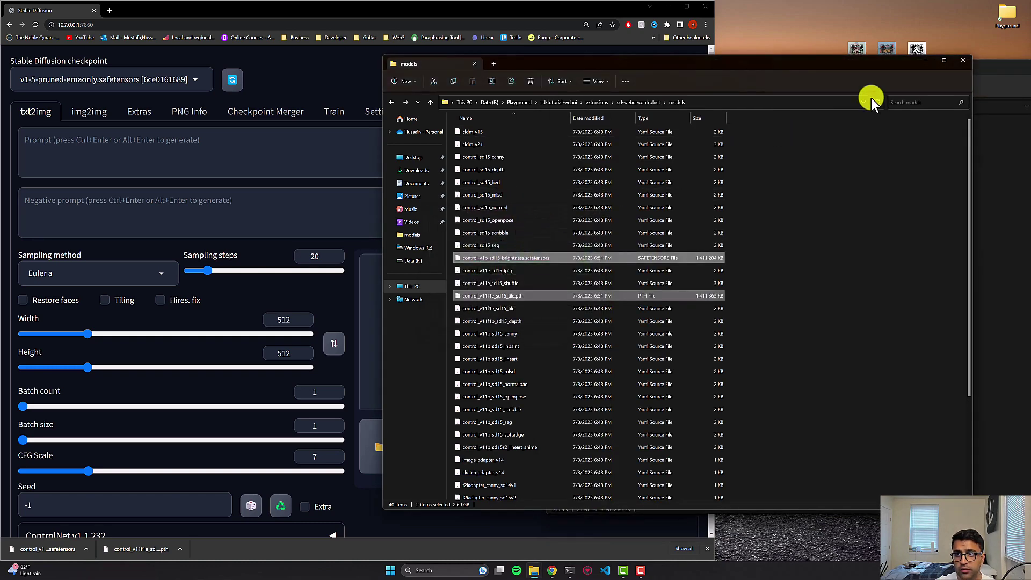
pyautogui.click(962, 60)
pyautogui.click(692, 86)
pyautogui.moveTo(740, 67); pyautogui.dragTo(549, 69)
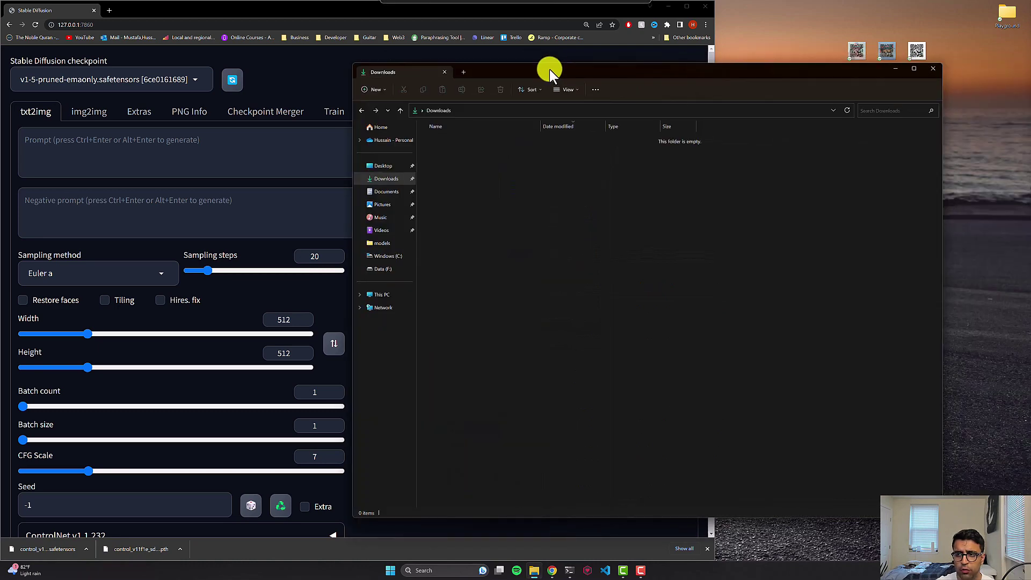
pyautogui.click(933, 69)
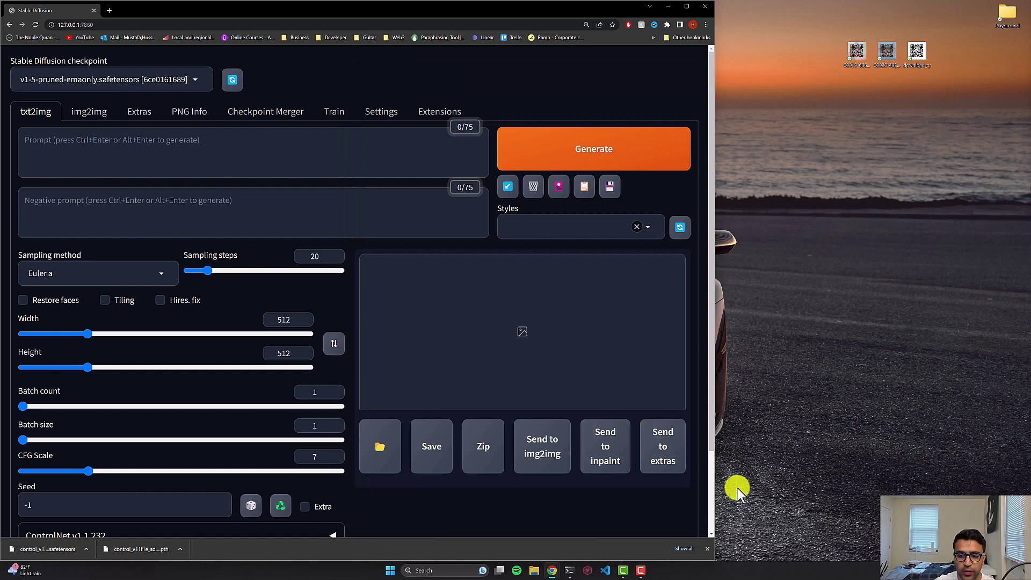
pyautogui.click(708, 549)
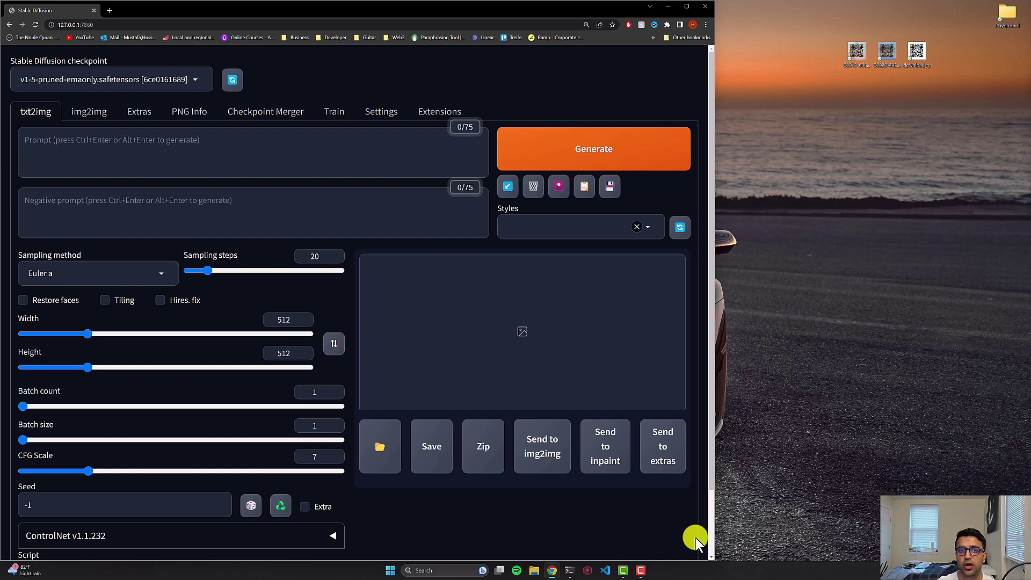
# Stop the WebUI server with Ctrl+C, confirm Y, and relaunch .\webui-user.bat.
pyautogui.click(569, 570)
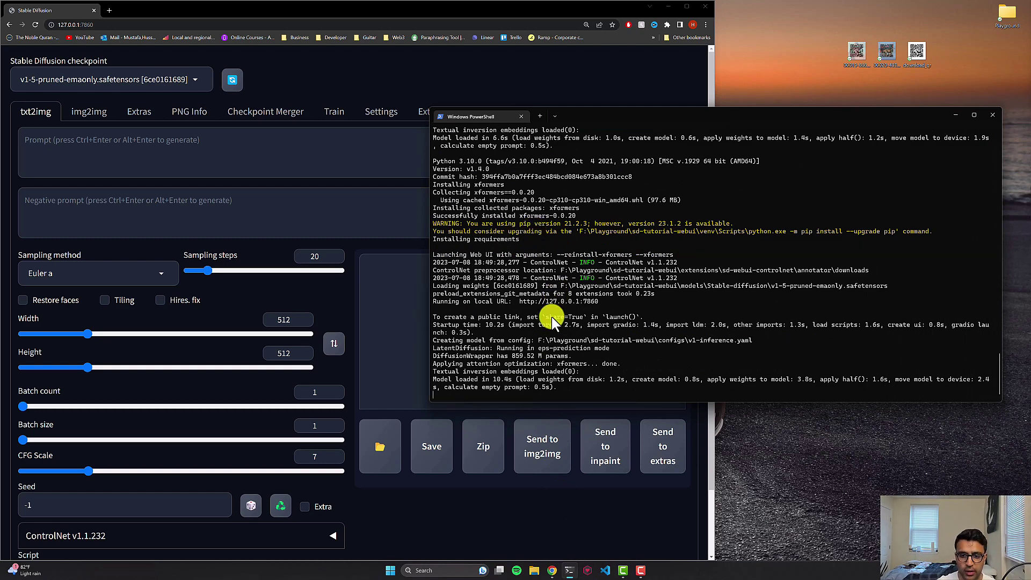
pyautogui.hotkey('ctrl', 'c')
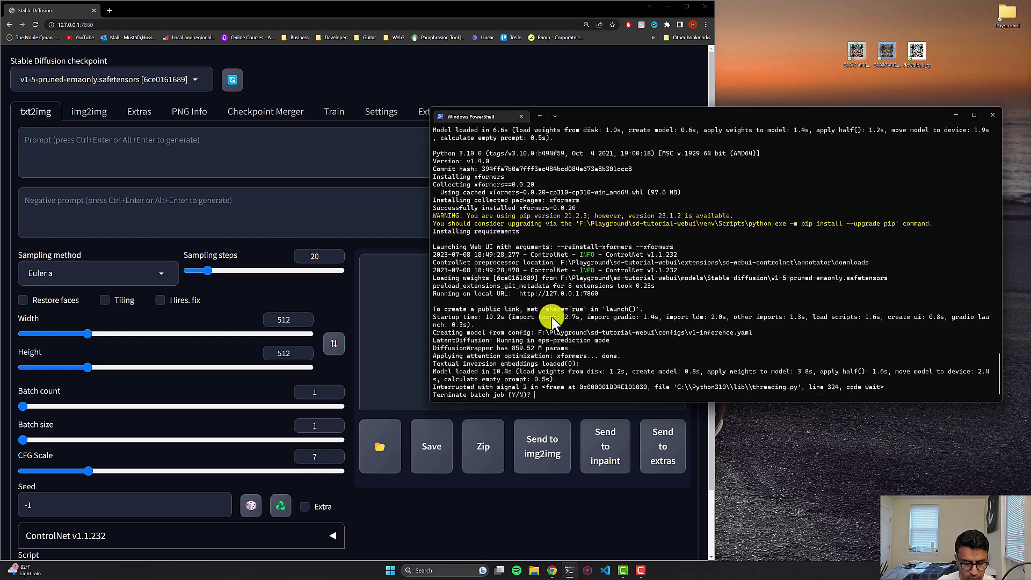
pyautogui.write('Y')
pyautogui.press('Return')
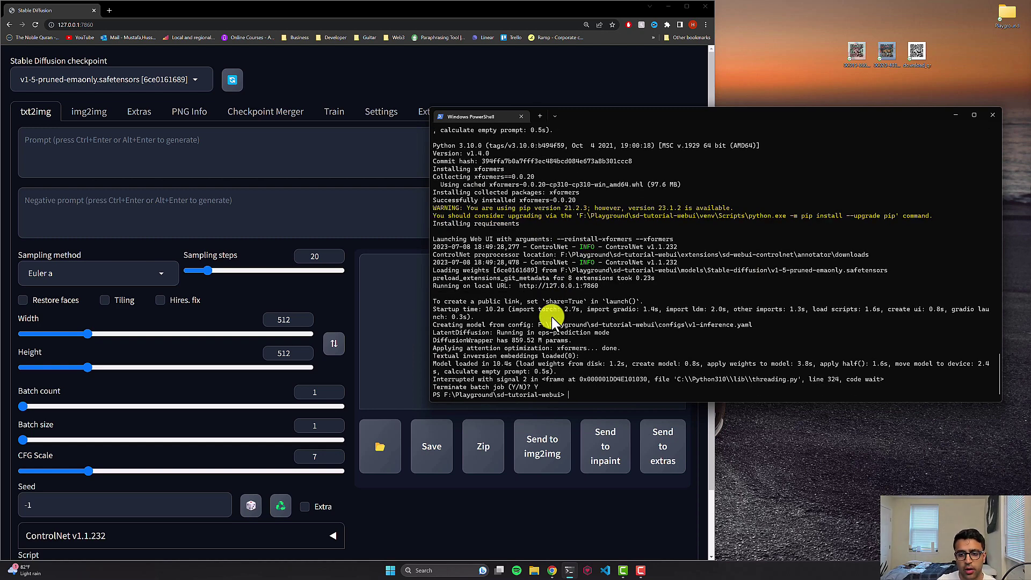
pyautogui.press('Up')
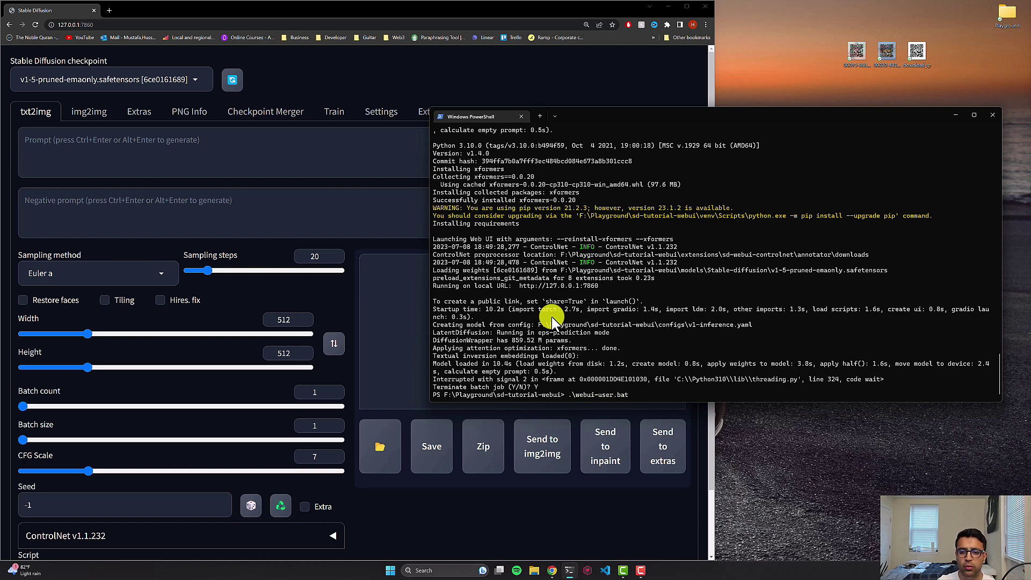
pyautogui.press('Return')
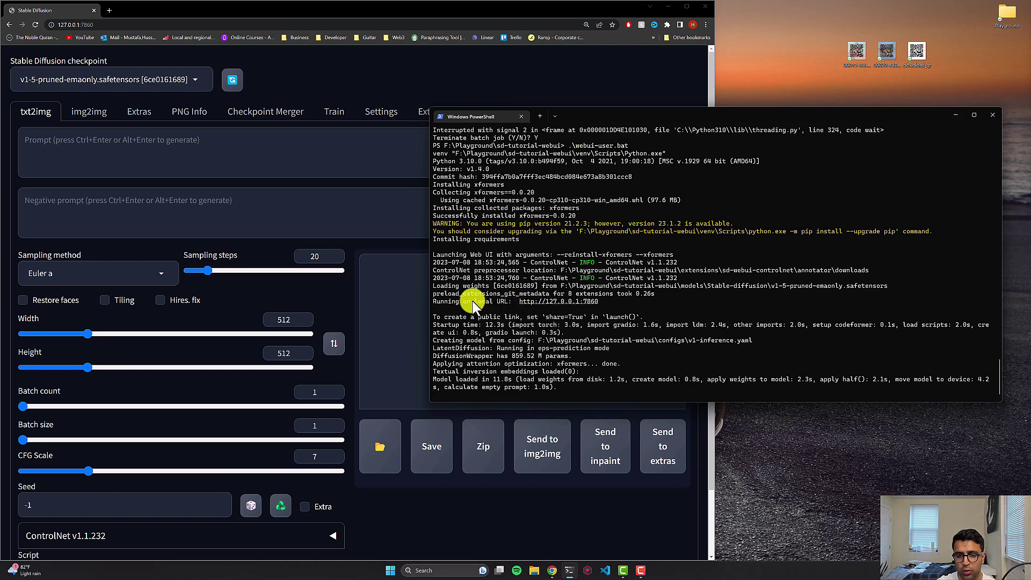
# Reload the WebUI page and expand ControlNet v1.1.232 to show Unit 0 and Unit 1.
pyautogui.click(959, 115)
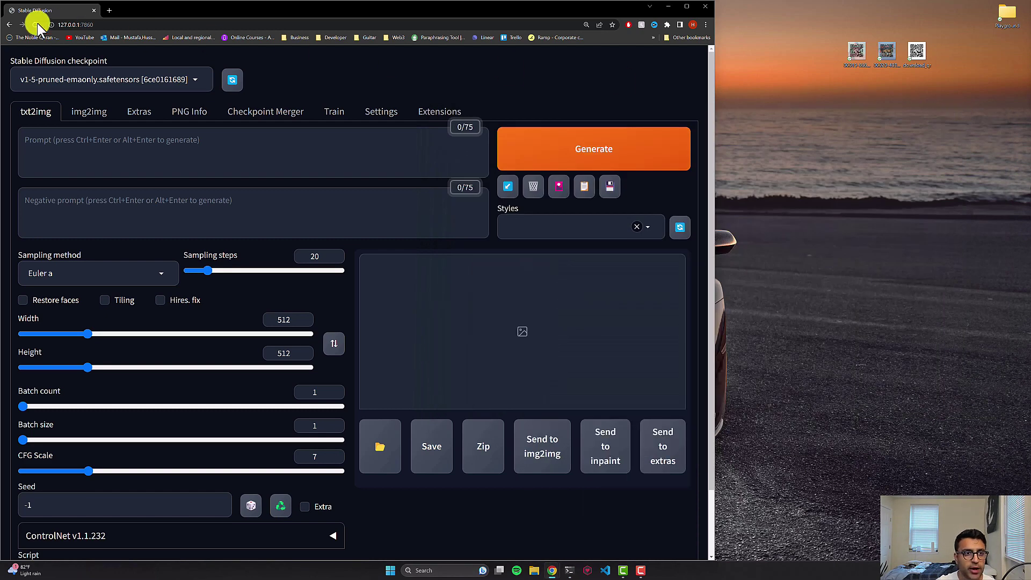
pyautogui.click(35, 24)
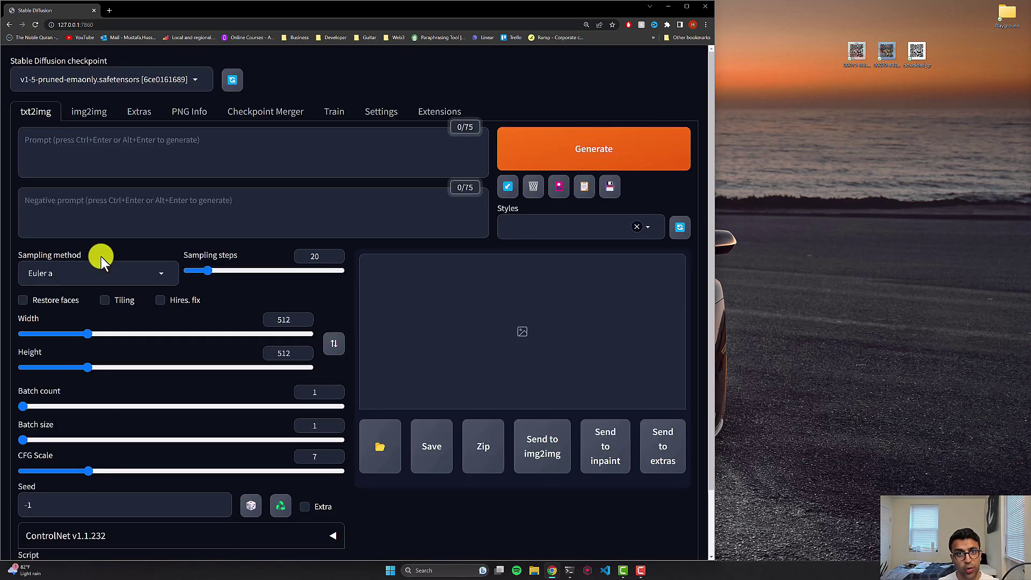
pyautogui.scroll(-2, 134, 228)
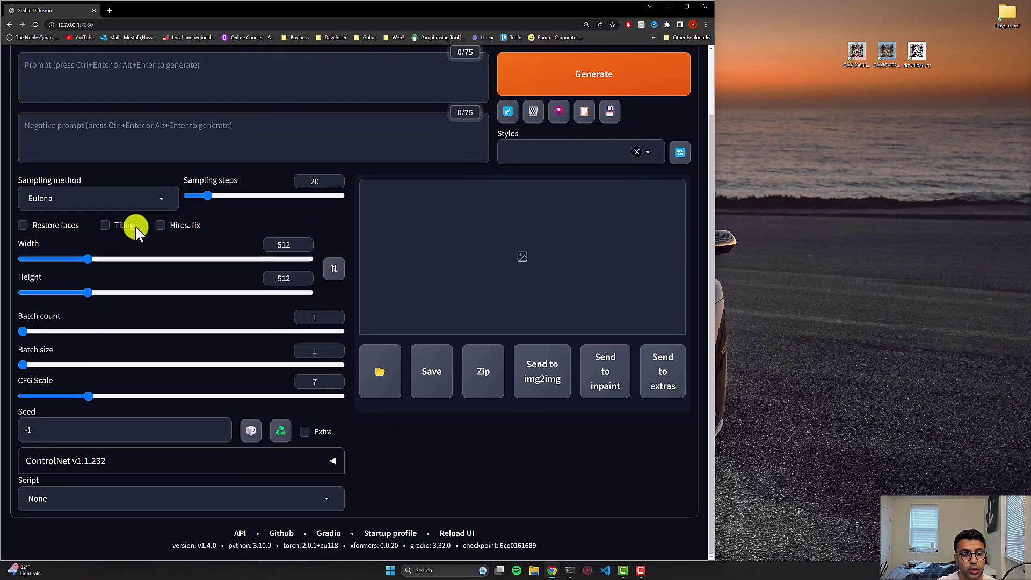
pyautogui.click(331, 463)
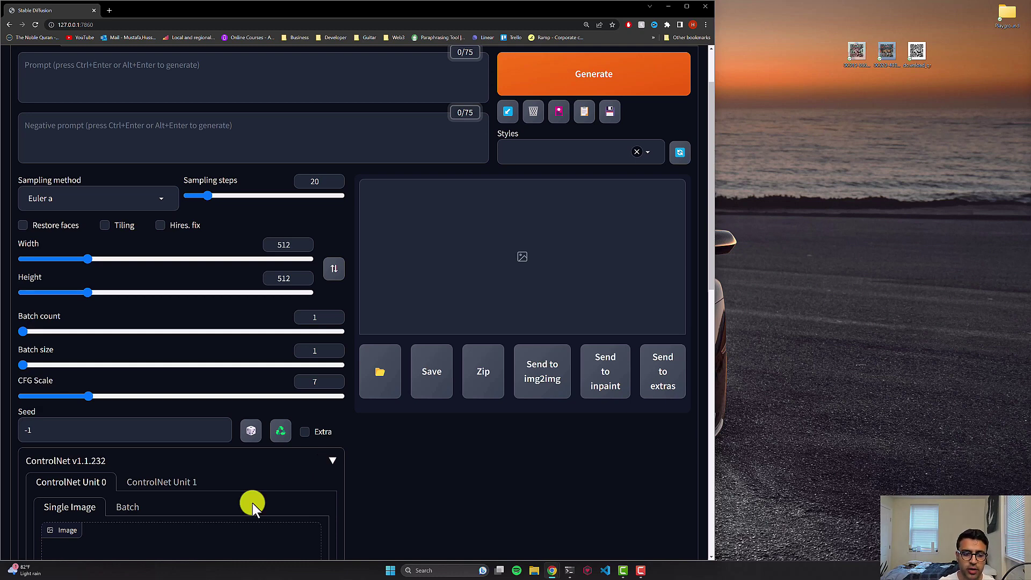
pyautogui.scroll(-2, 253, 503)
pyautogui.scroll(4, 252, 504)
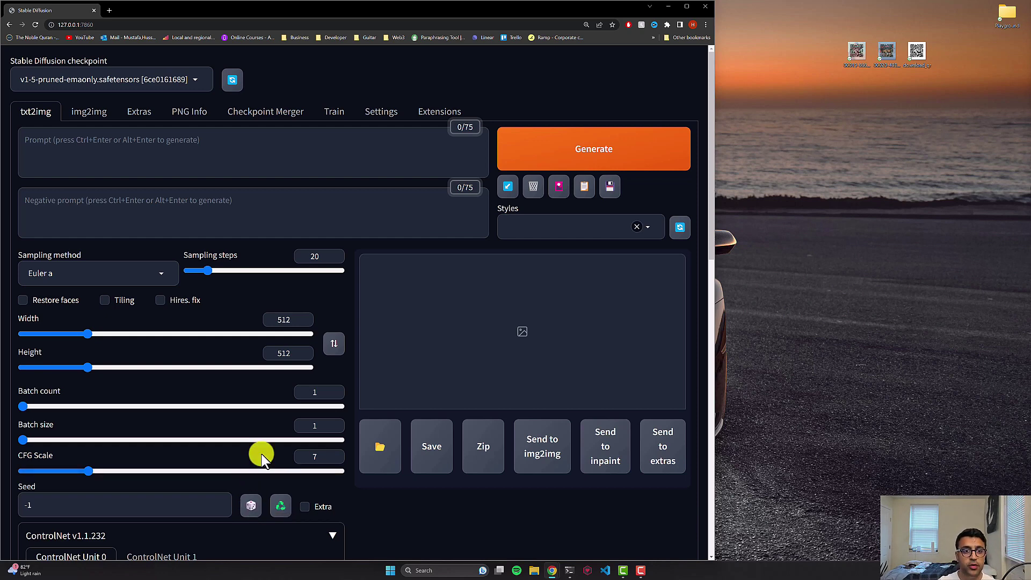
# Keep Multi ControlNet max models amount at 2 in the ControlNet settings, apply, and reload the UI.
pyautogui.click(372, 116)
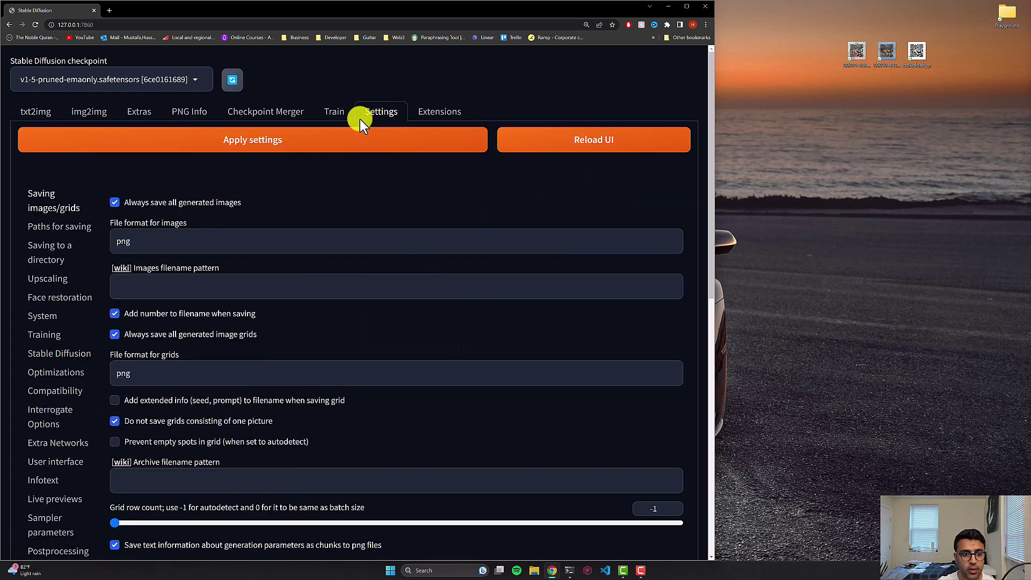
pyautogui.scroll(-5, 127, 292)
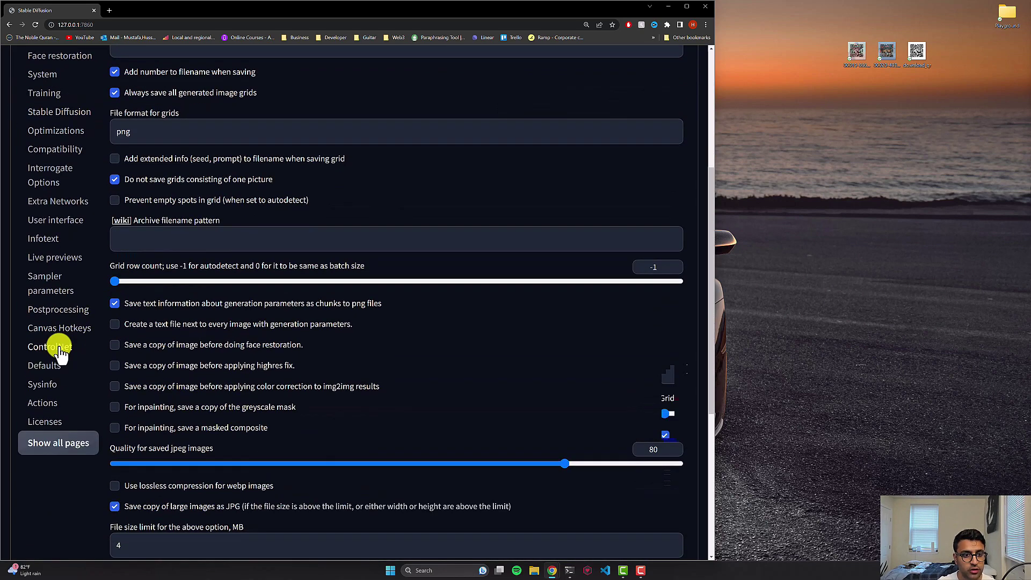
pyautogui.click(50, 346)
pyautogui.scroll(1, 61, 352)
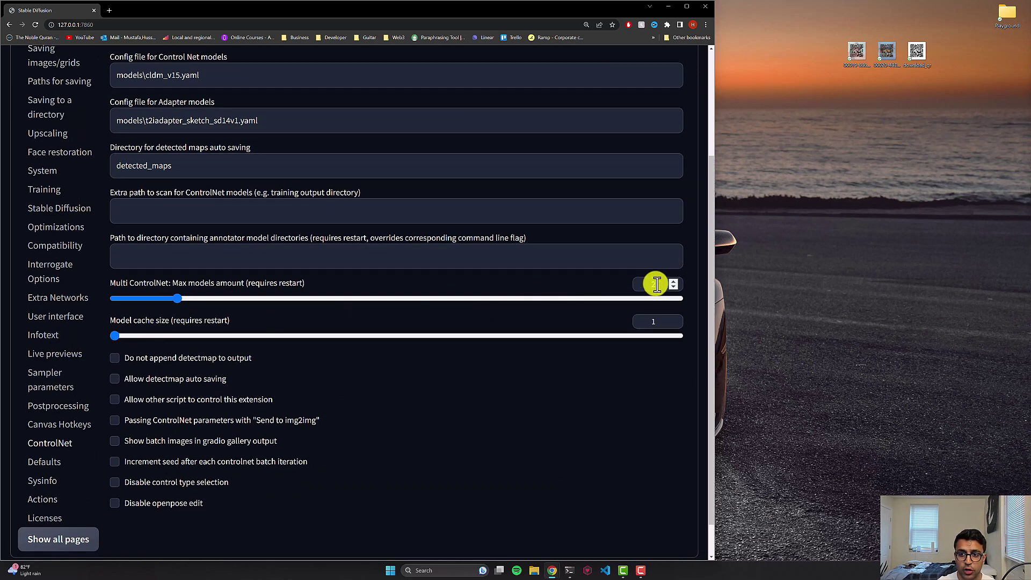
pyautogui.scroll(4, 657, 285)
pyautogui.scroll(-4, 657, 284)
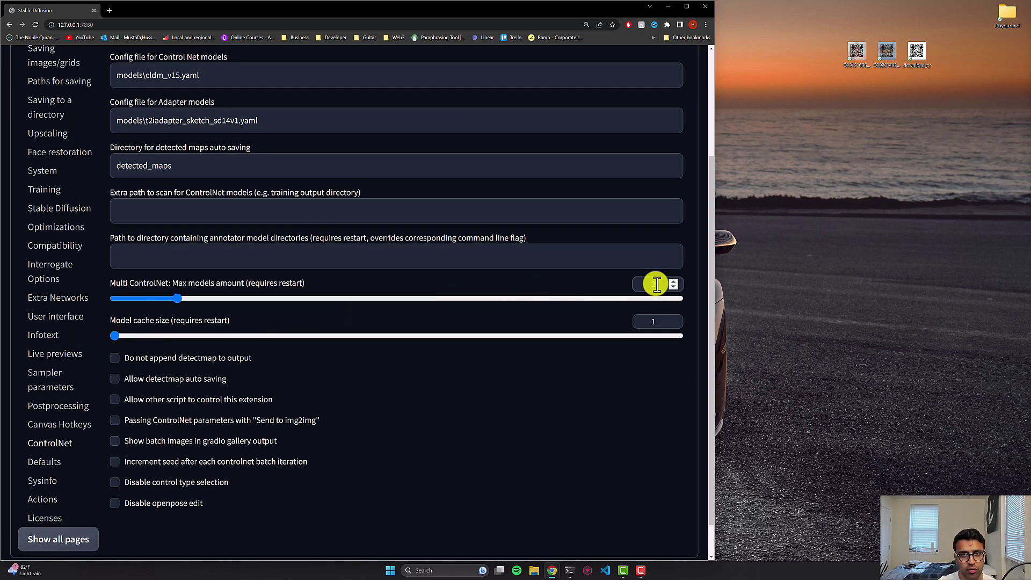
pyautogui.scroll(3, 657, 285)
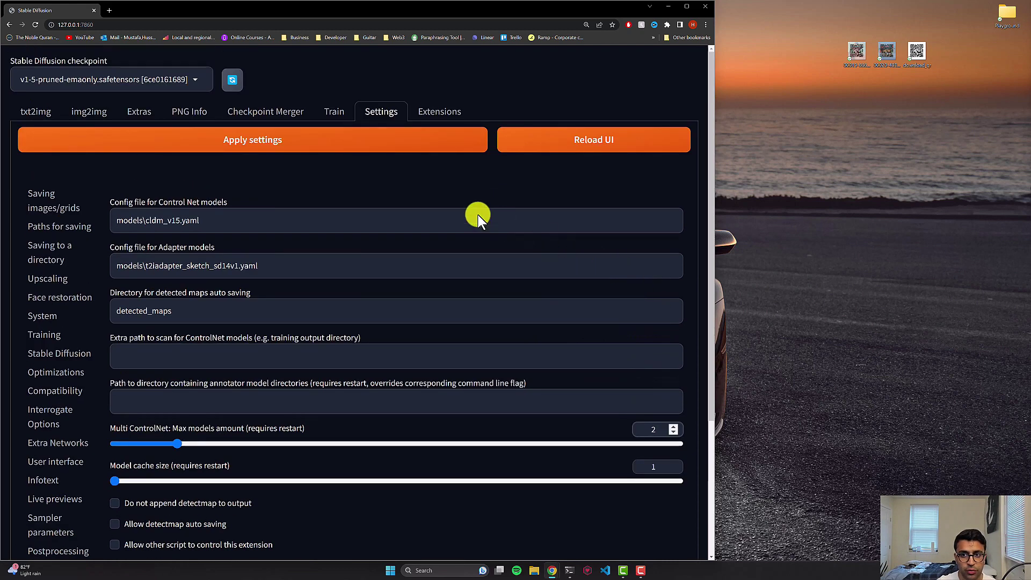
pyautogui.click(278, 141)
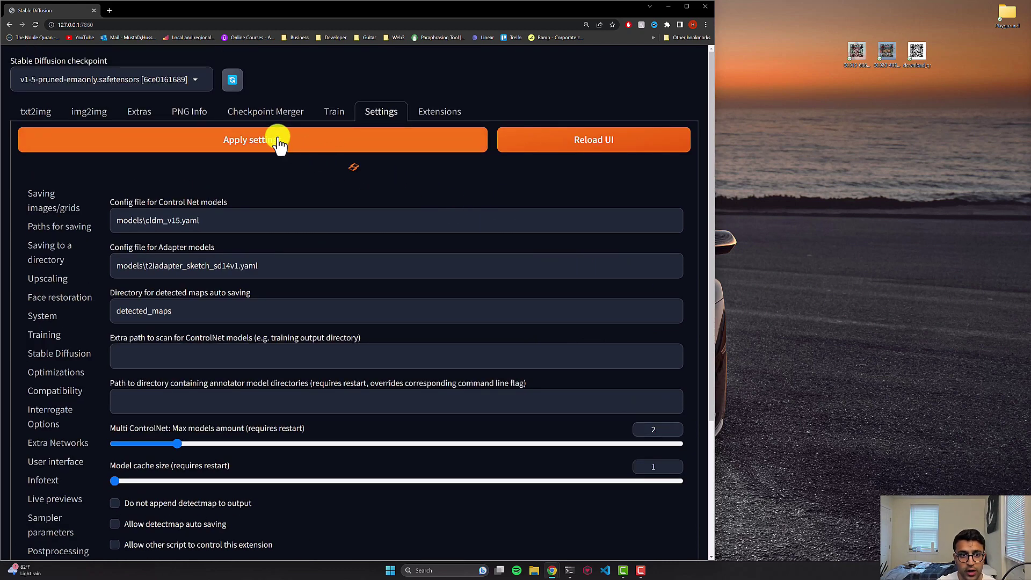
pyautogui.click(596, 138)
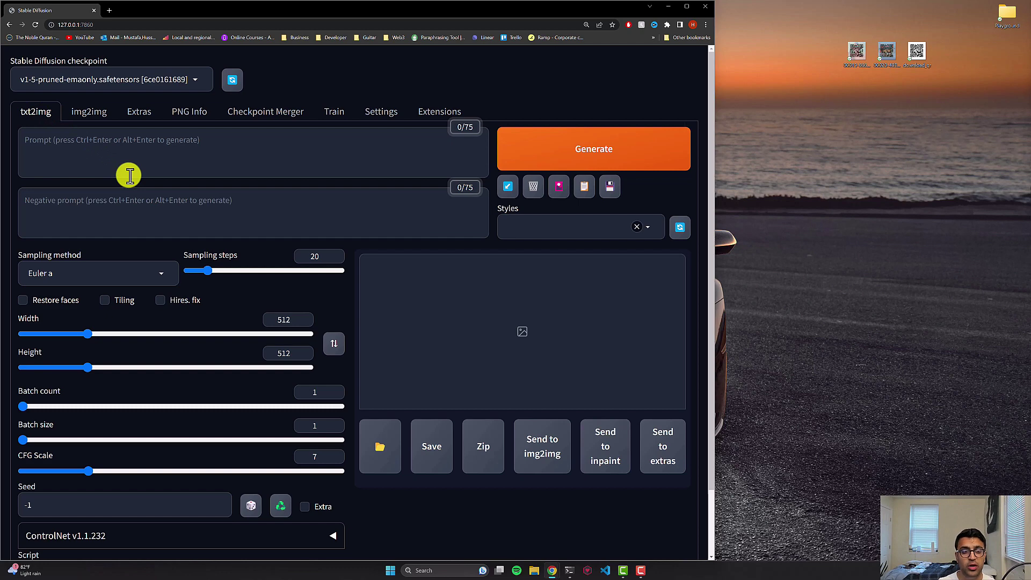
# Load download_qr into ControlNet Unit 0 and bring the Free QR Code generator page into the window.
pyautogui.scroll(-2, 129, 175)
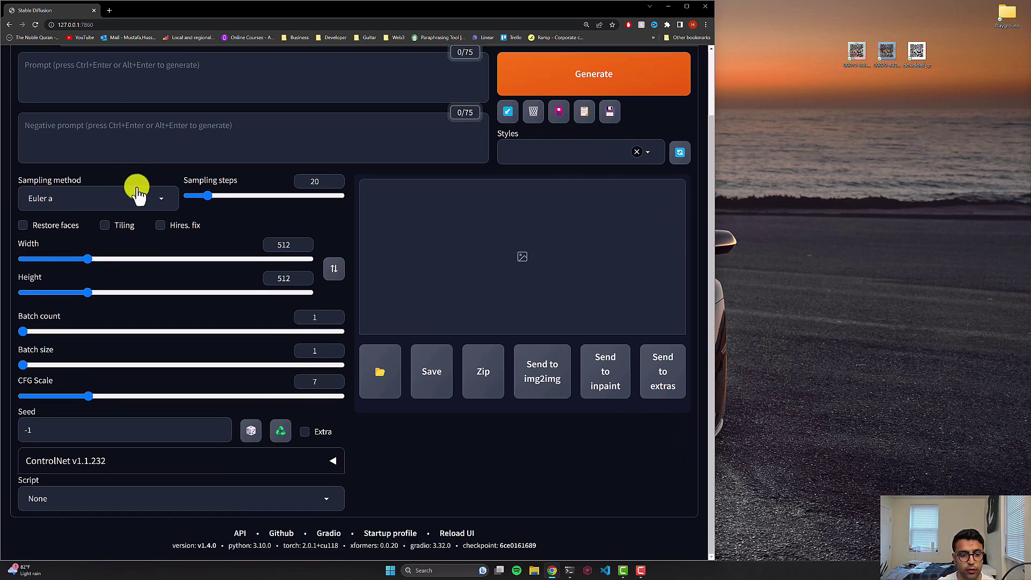
pyautogui.click(332, 461)
pyautogui.scroll(-5, 334, 466)
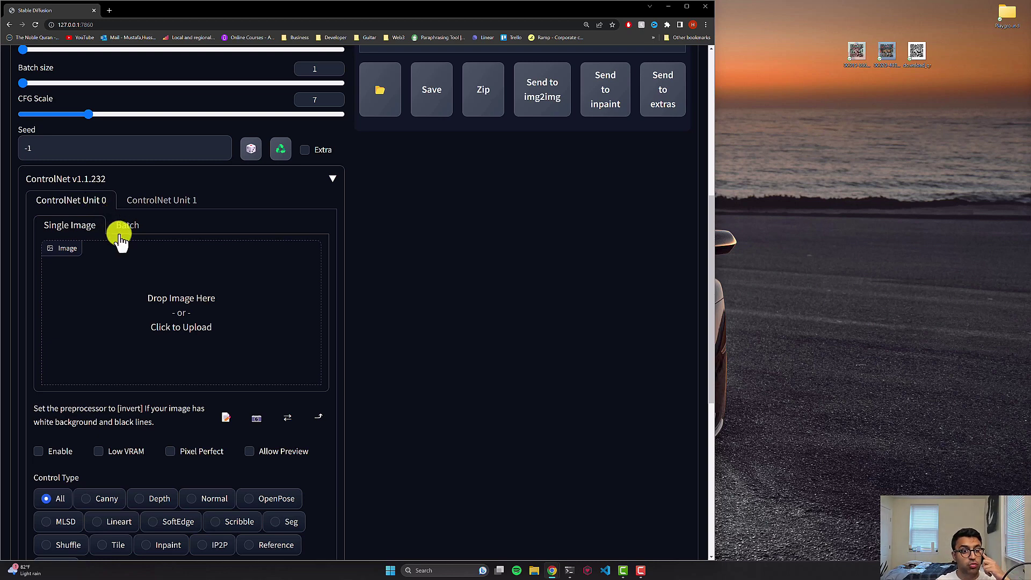
pyautogui.click(185, 321)
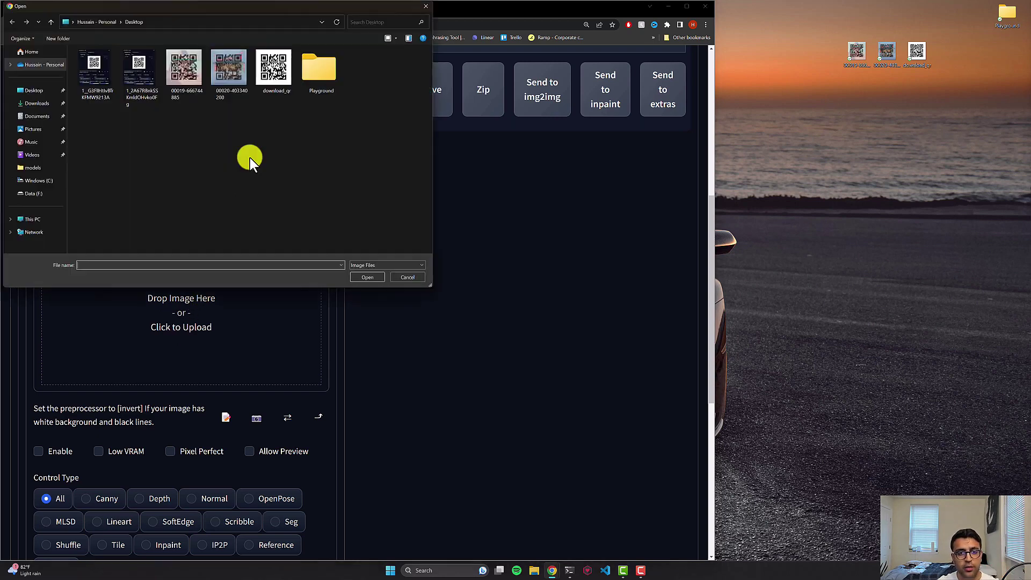
pyautogui.click(275, 73)
pyautogui.click(368, 278)
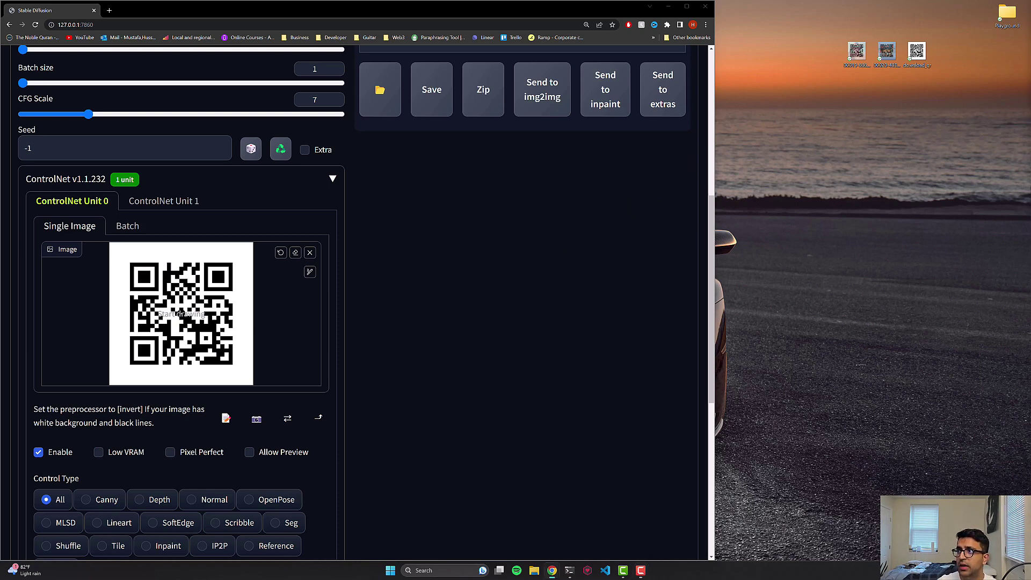
pyautogui.moveTo(1030, 32); pyautogui.dragTo(450, 17)
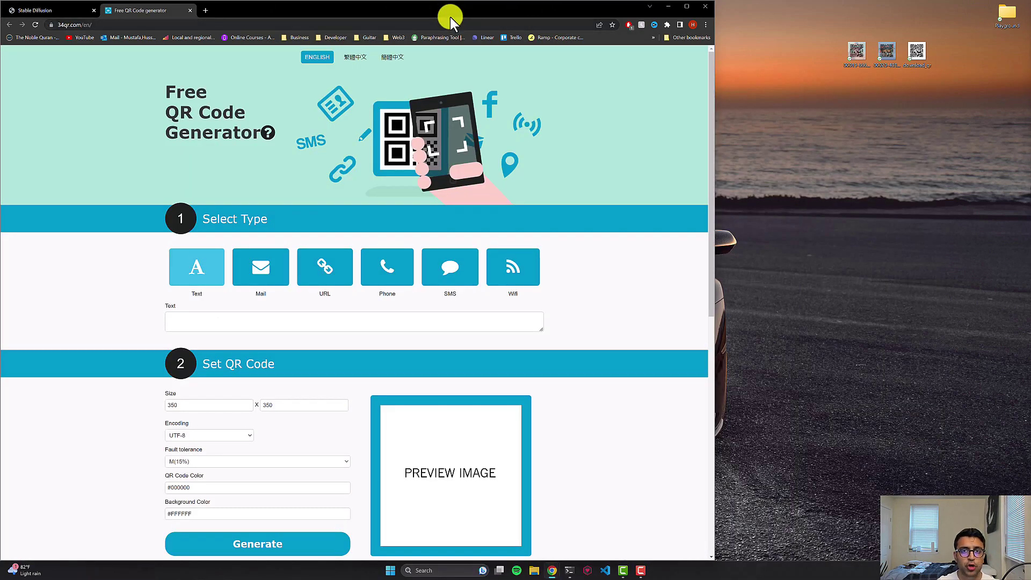
# Try the Mail, Phone, SMS, Wifi and Text content types, then settle on URL.
pyautogui.scroll(-2, 450, 17)
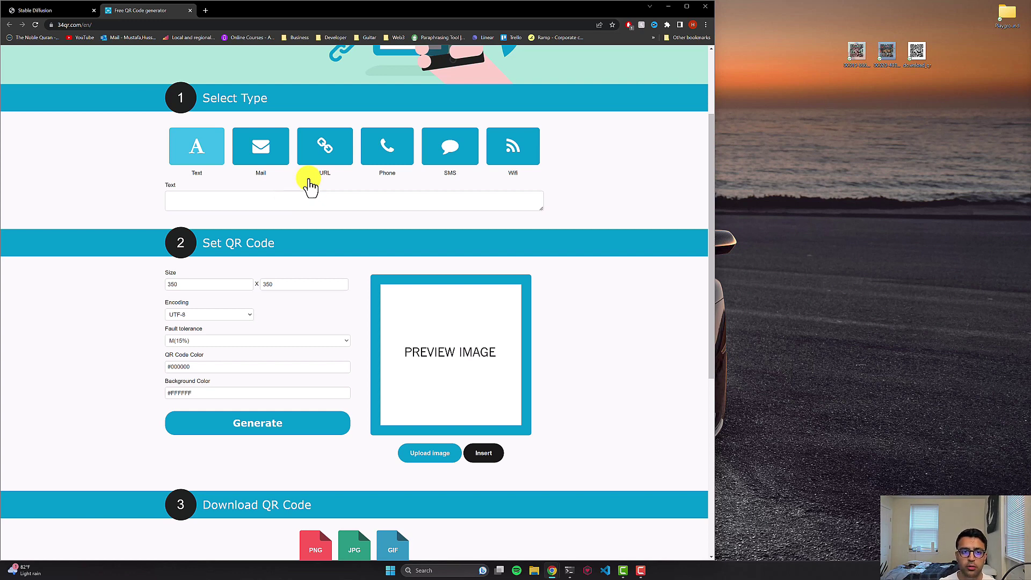
pyautogui.click(328, 142)
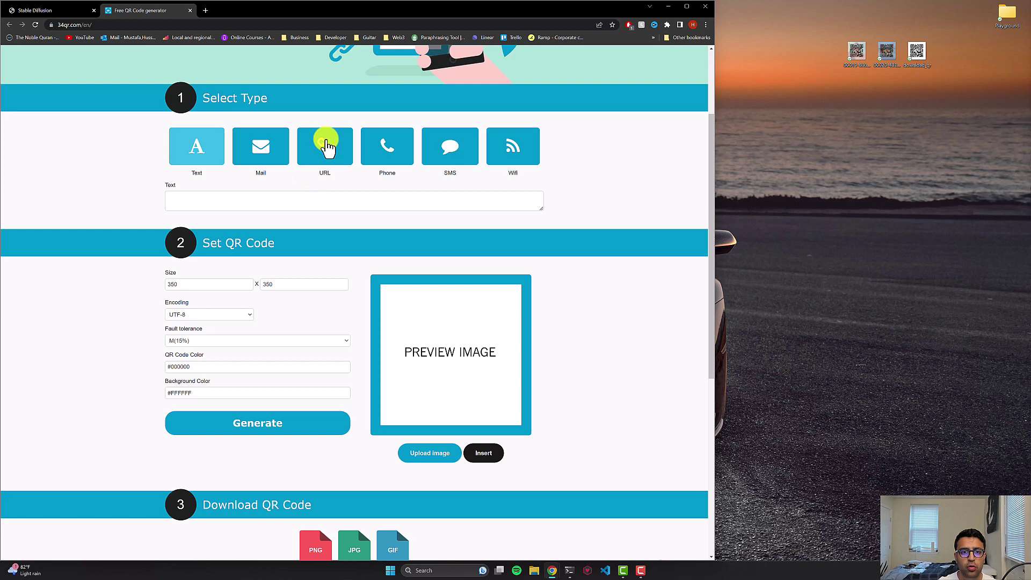
pyautogui.click(280, 153)
pyautogui.click(379, 154)
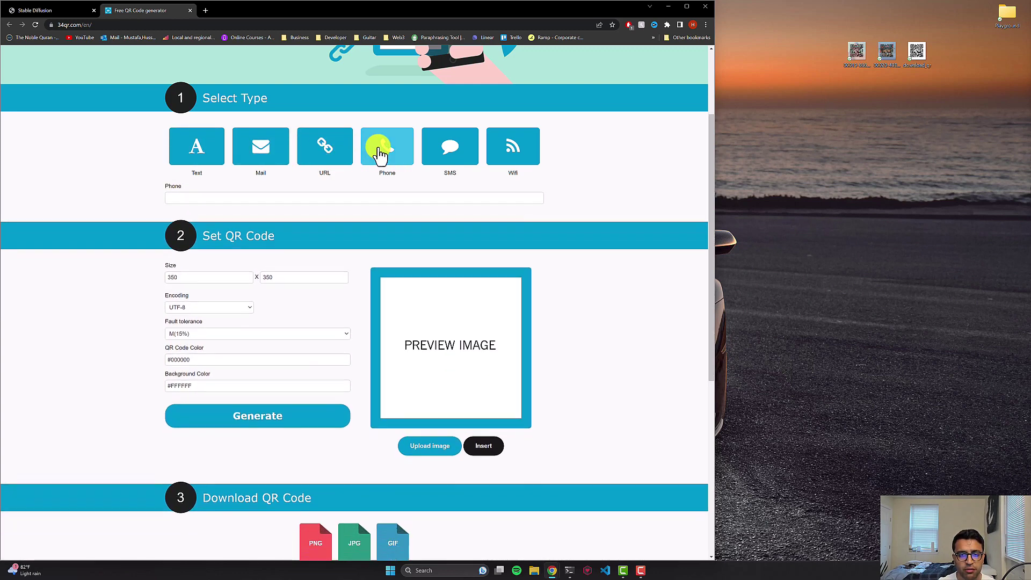
pyautogui.click(437, 150)
pyautogui.click(499, 152)
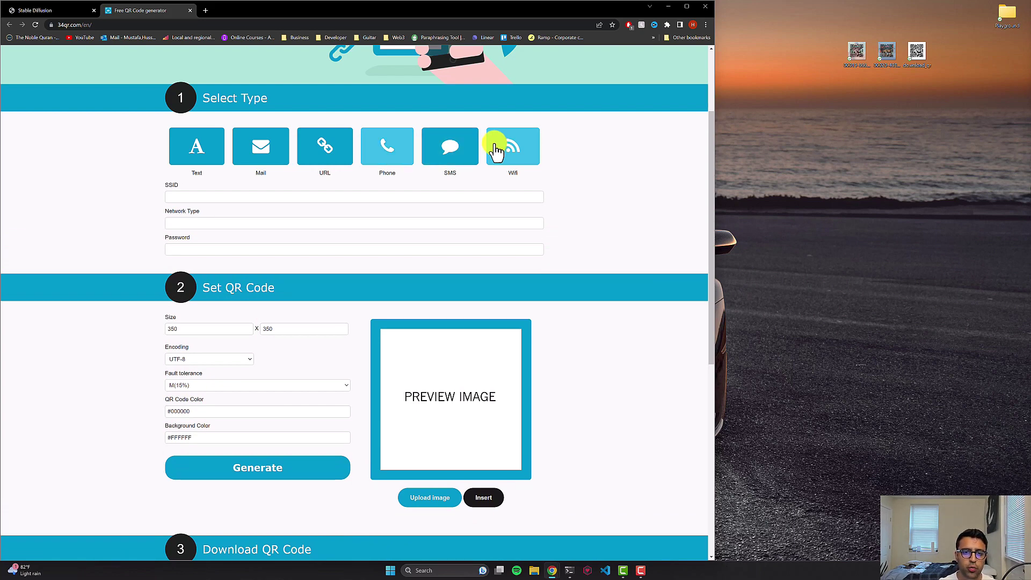
pyautogui.click(180, 156)
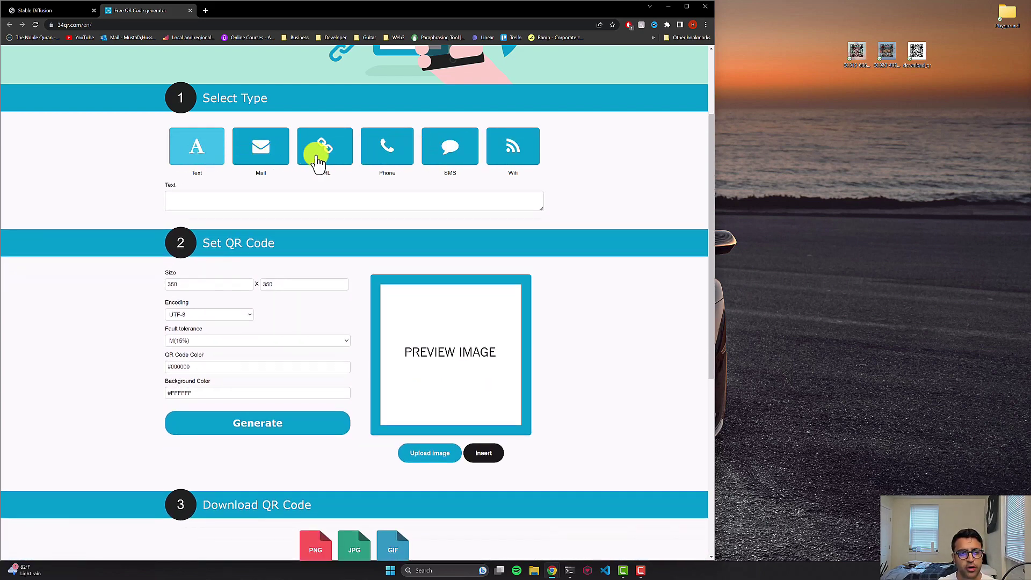
pyautogui.click(328, 156)
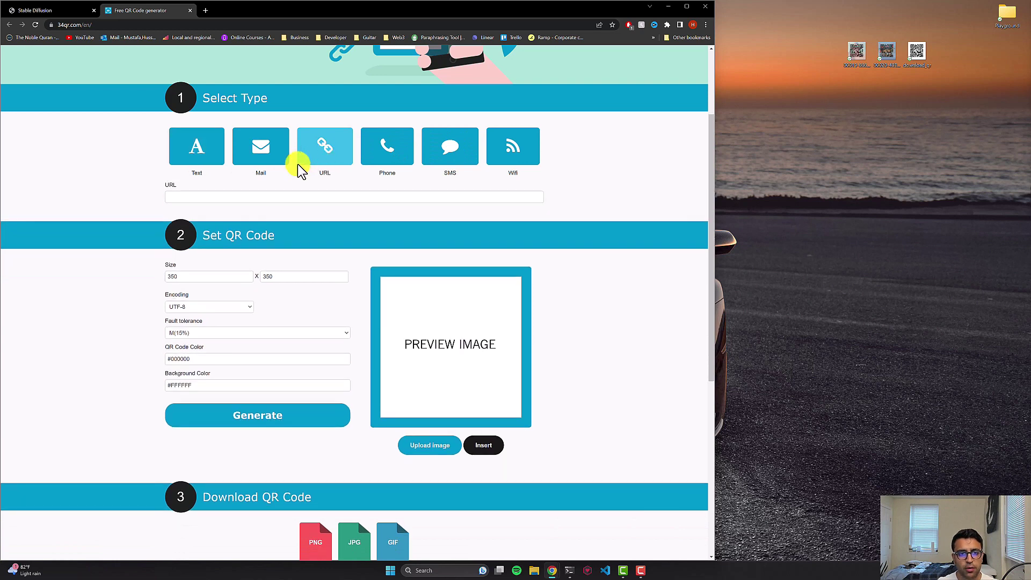
pyautogui.click(201, 197)
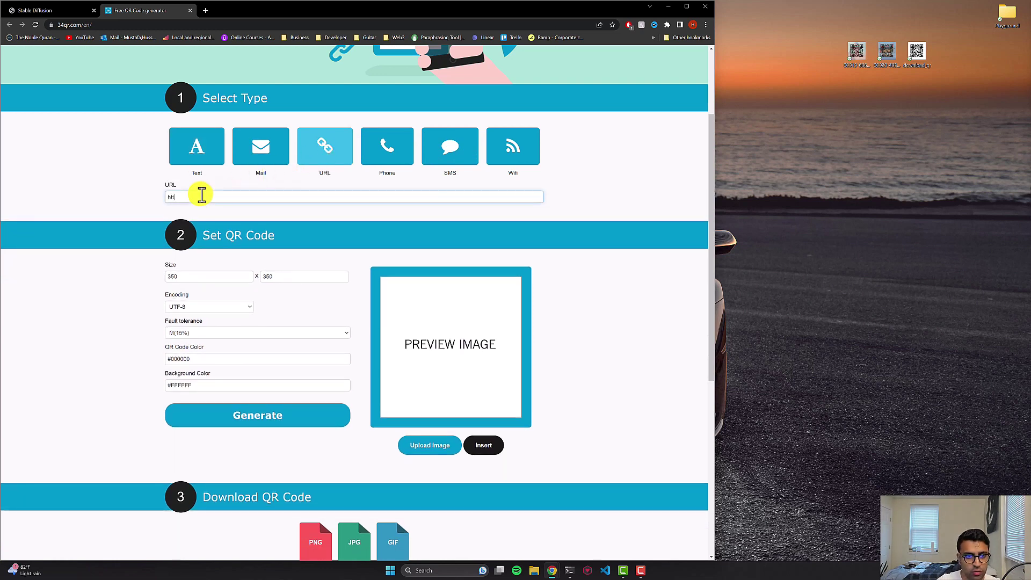
pyautogui.write('https://q')
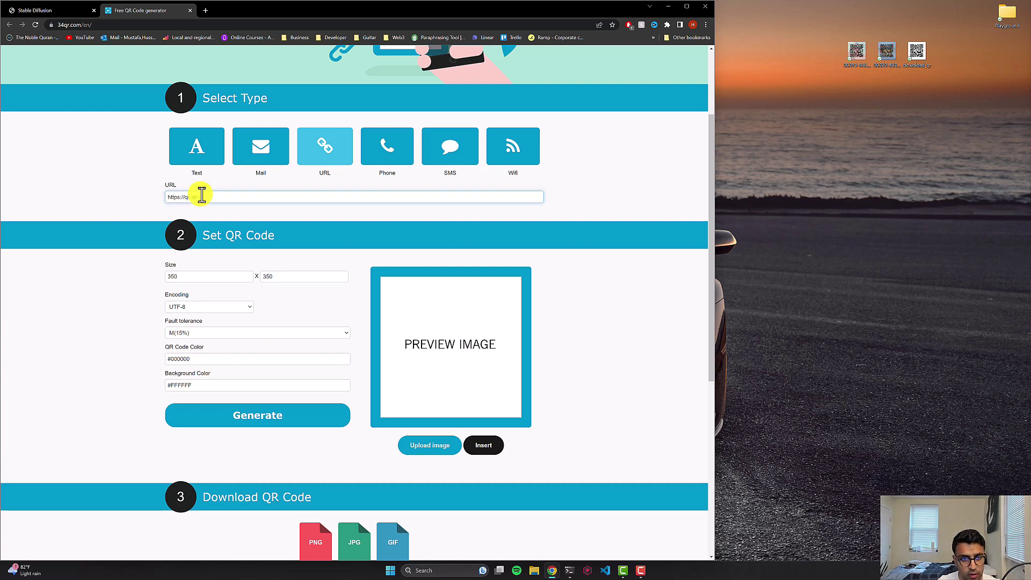
pyautogui.write('r.co')
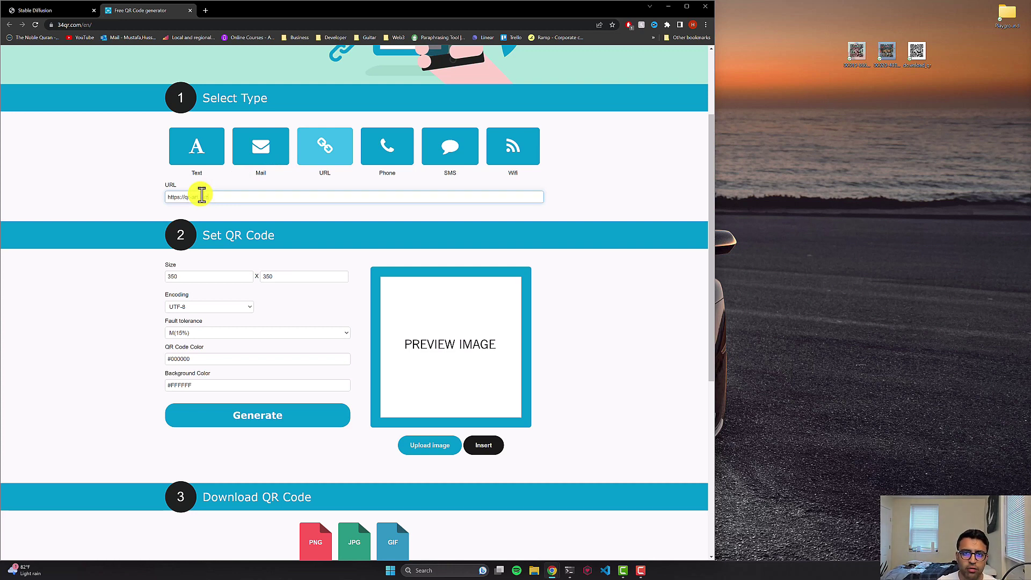
pyautogui.scroll(-1, 201, 194)
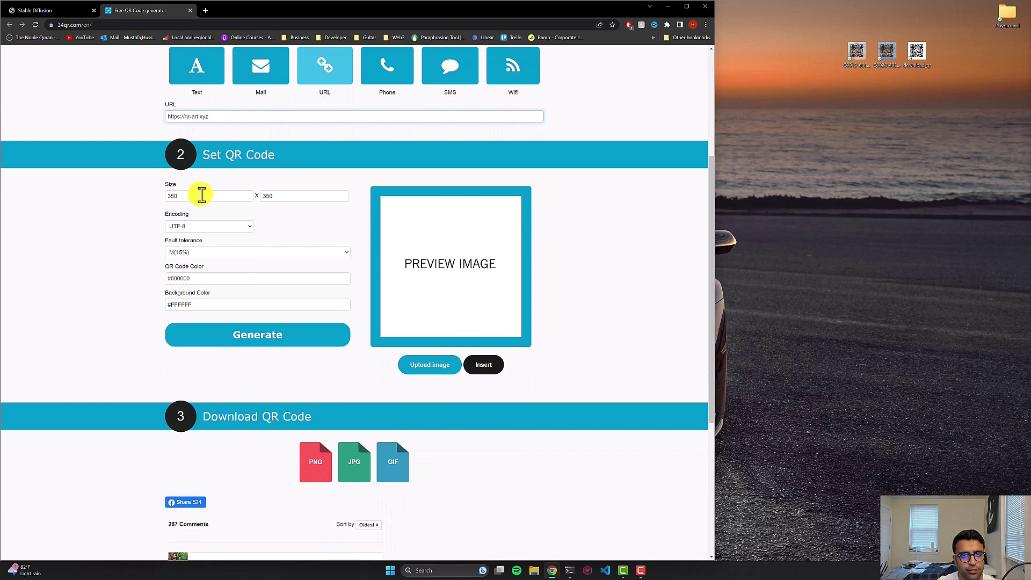
pyautogui.click(181, 253)
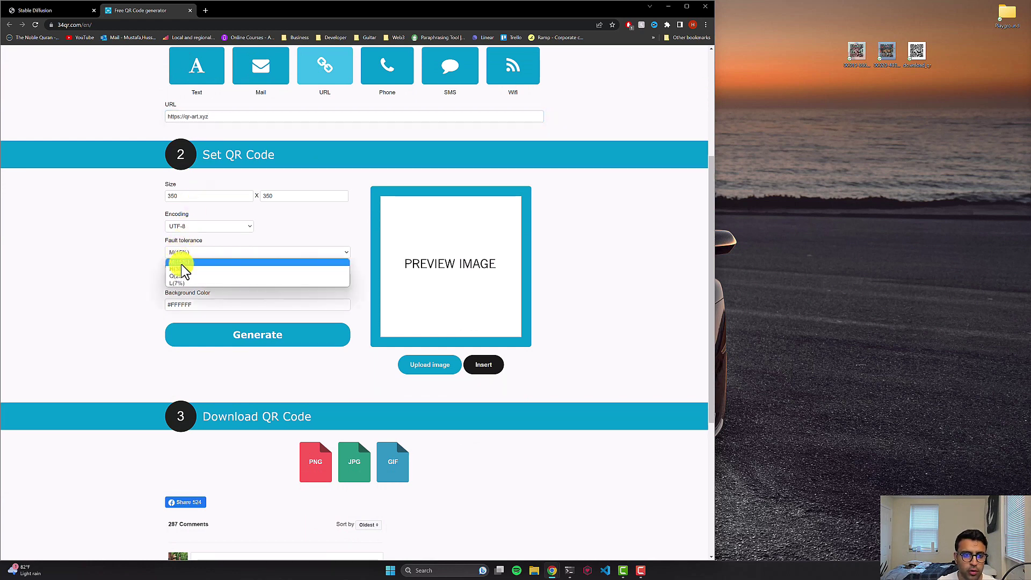
pyautogui.click(179, 269)
pyautogui.click(241, 337)
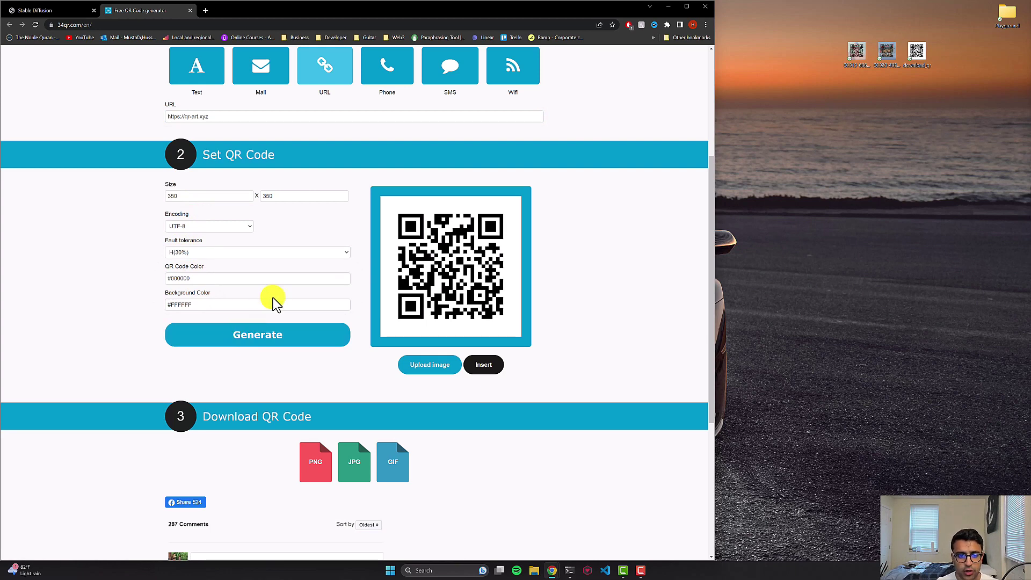
pyautogui.scroll(-4, 290, 279)
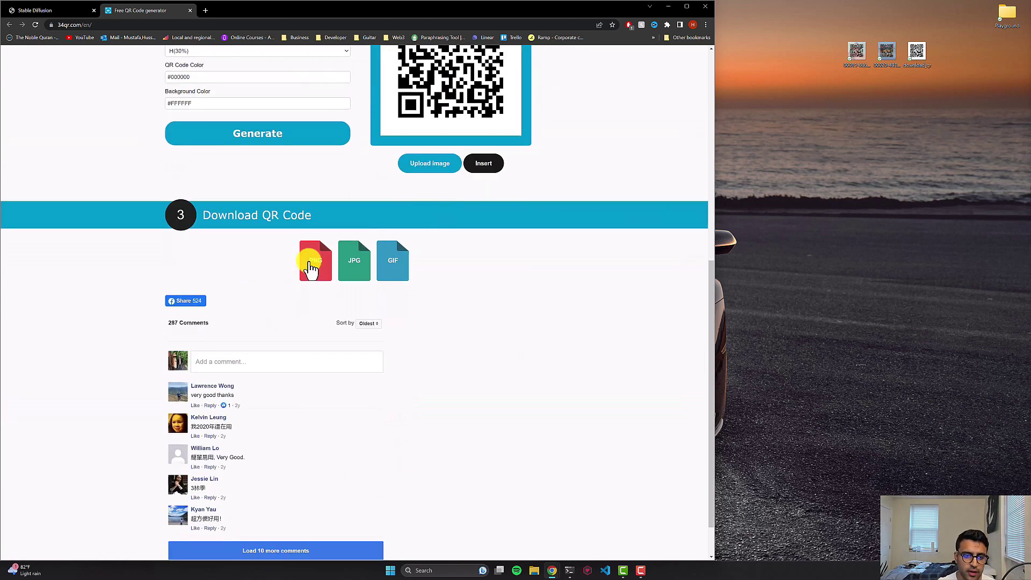
# Back in the WebUI, give Unit 0 the inpaint_global_harmonious preprocessor and control_v11f1e_sd15_tile model.
pyautogui.click(190, 10)
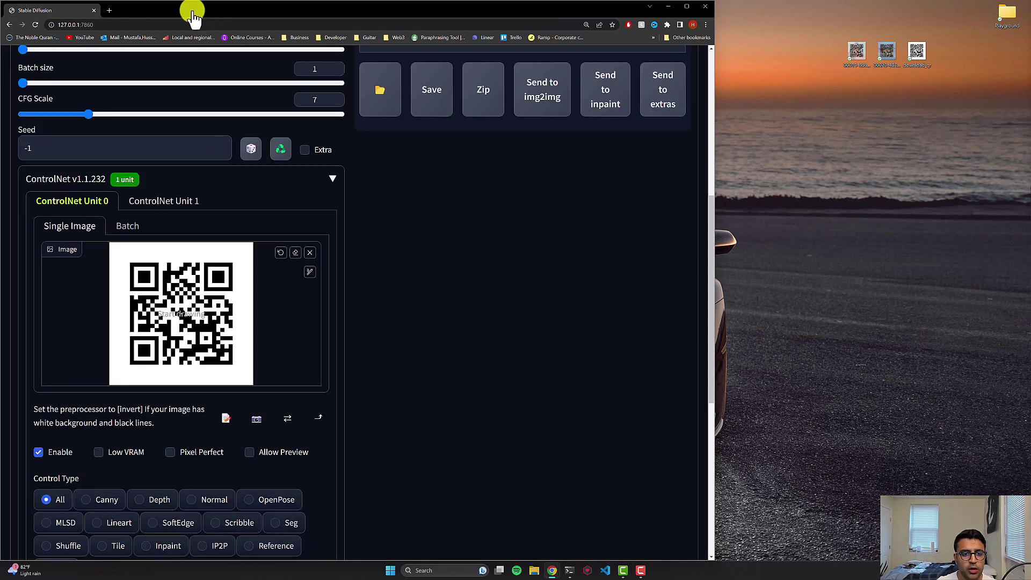
pyautogui.scroll(-4, 193, 10)
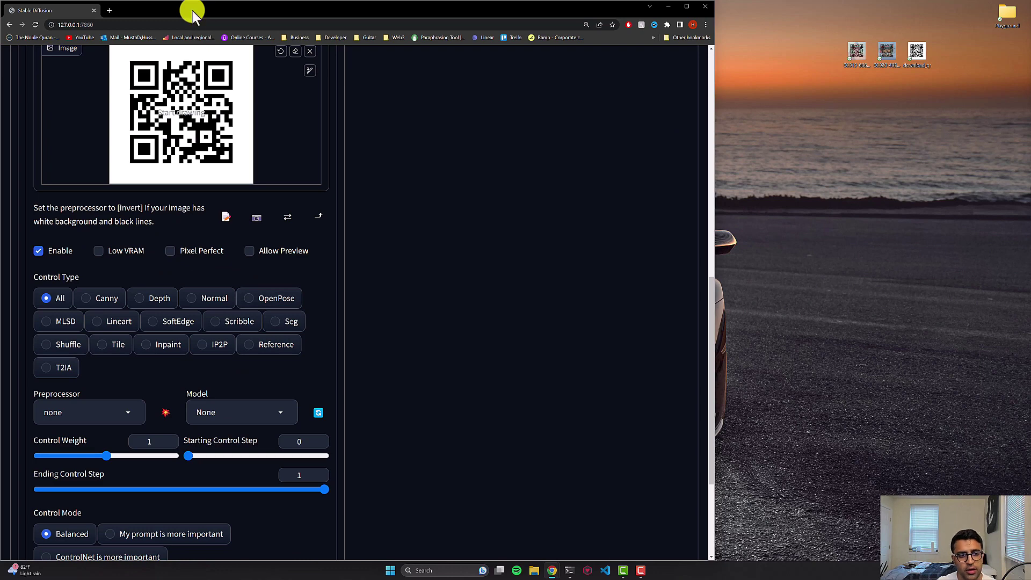
pyautogui.scroll(-3, 83, 250)
pyautogui.click(83, 251)
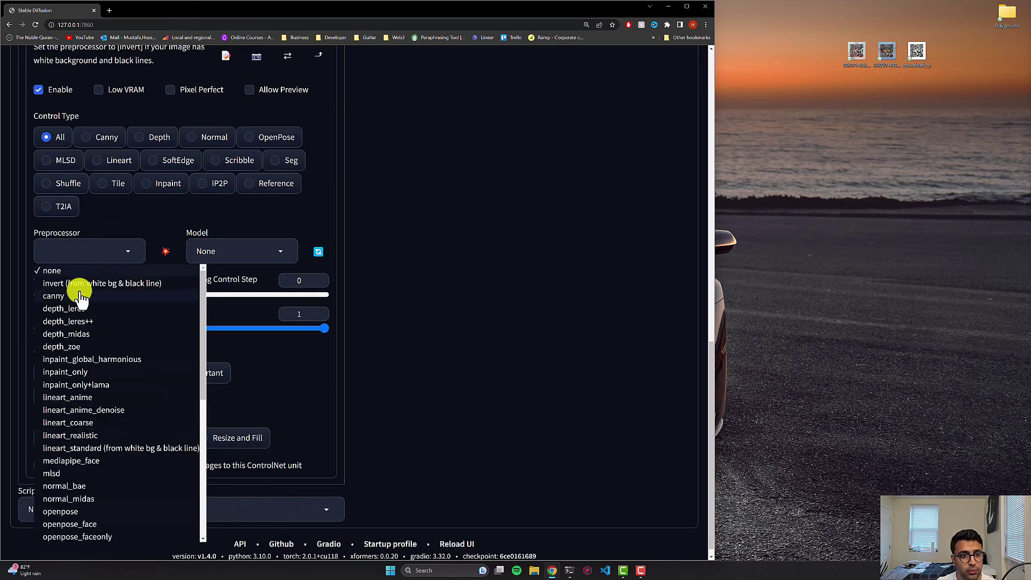
pyautogui.click(82, 358)
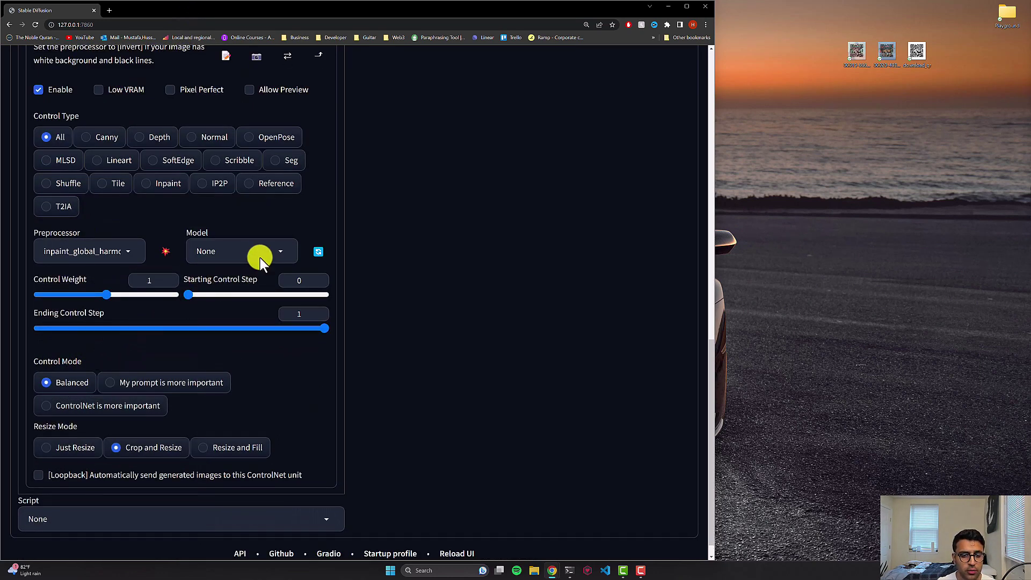
pyautogui.click(260, 257)
pyautogui.click(252, 284)
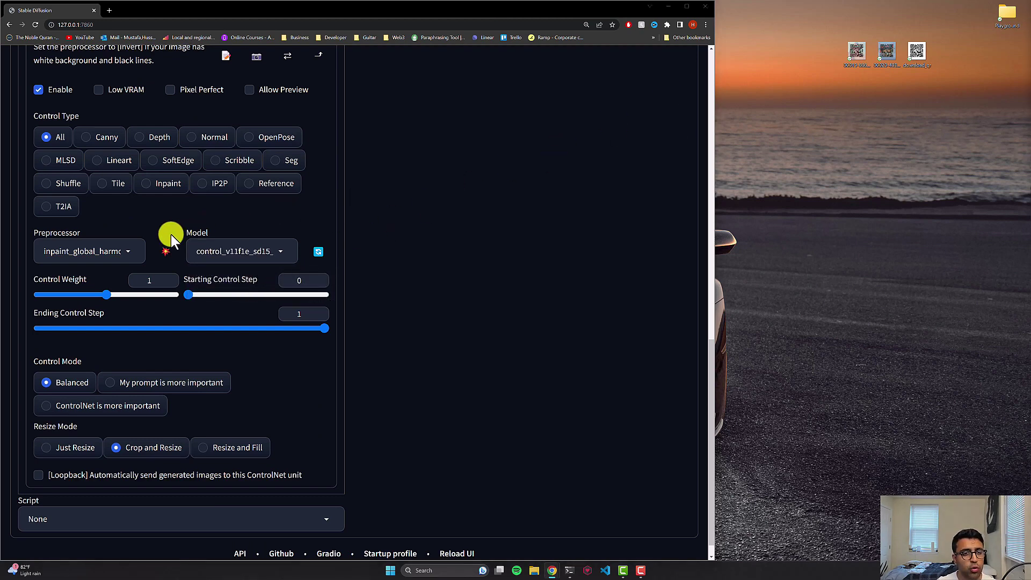
pyautogui.scroll(5, 171, 234)
pyautogui.scroll(-2, 172, 202)
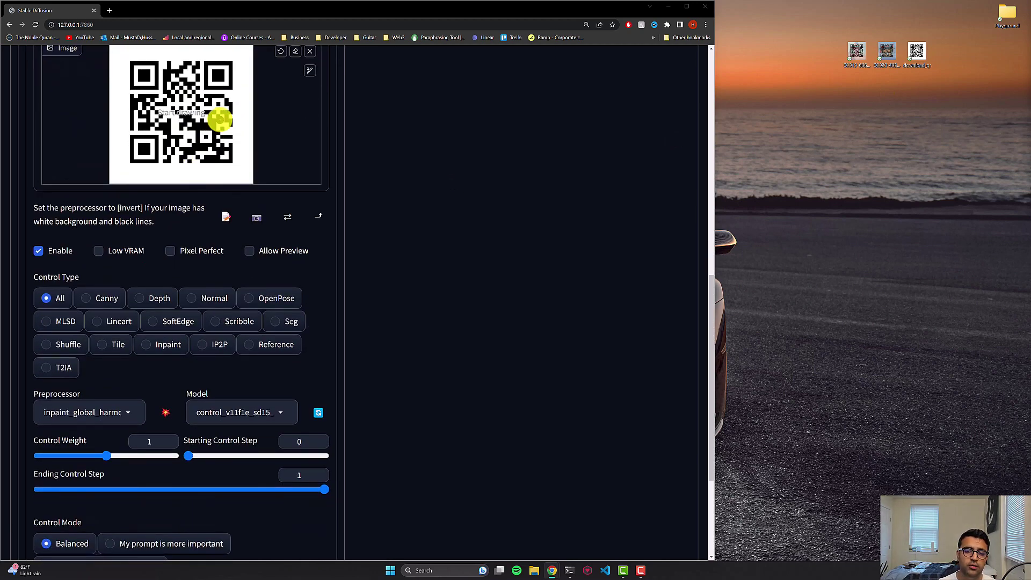
pyautogui.scroll(-2, 220, 120)
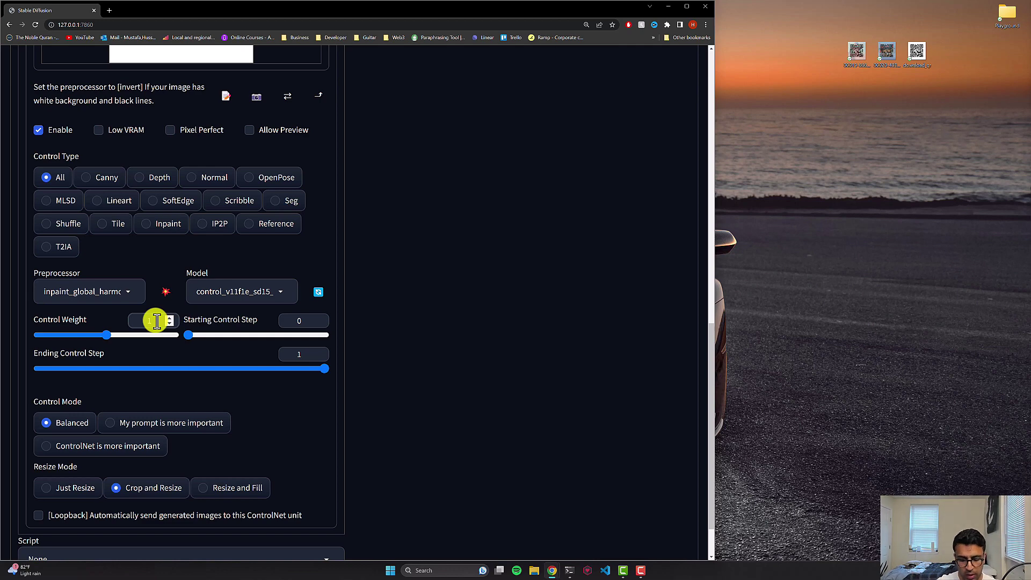
# Set ControlNet Unit 0's Starting Control Step to 0.2 and Ending Control Step to 0.55.
pyautogui.scroll(-11, 156, 321)
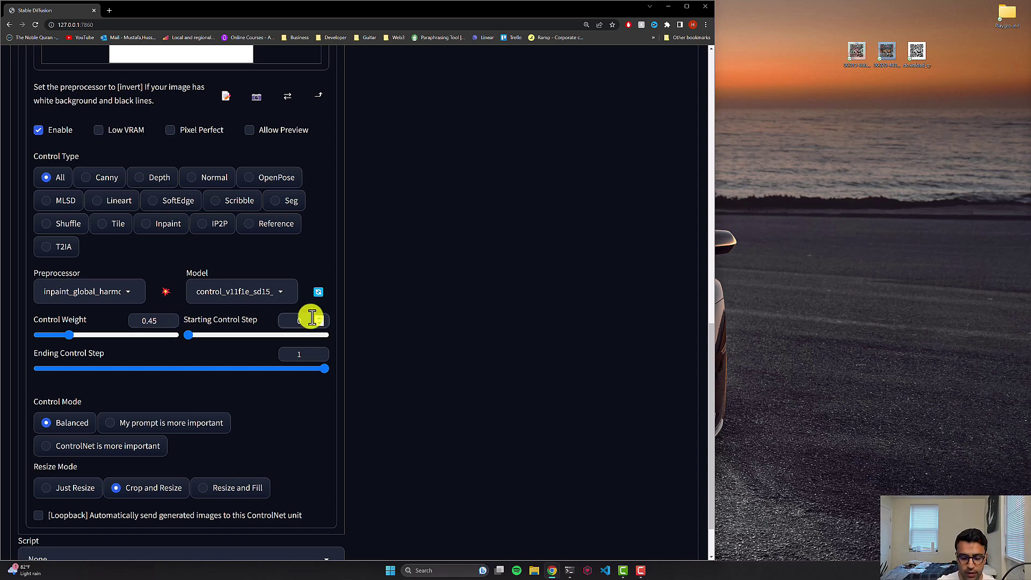
pyautogui.write('.2')
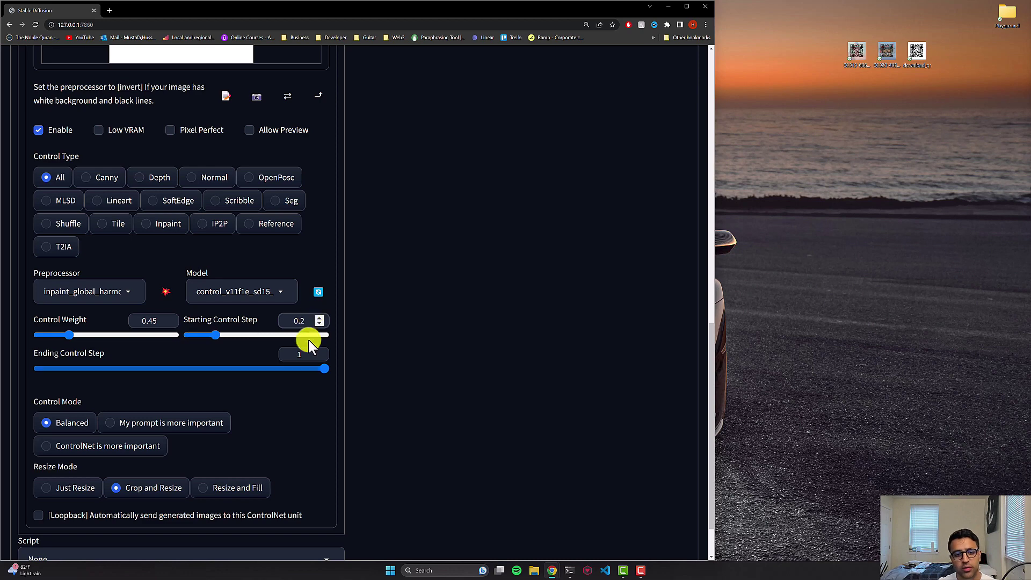
pyautogui.write('0.55')
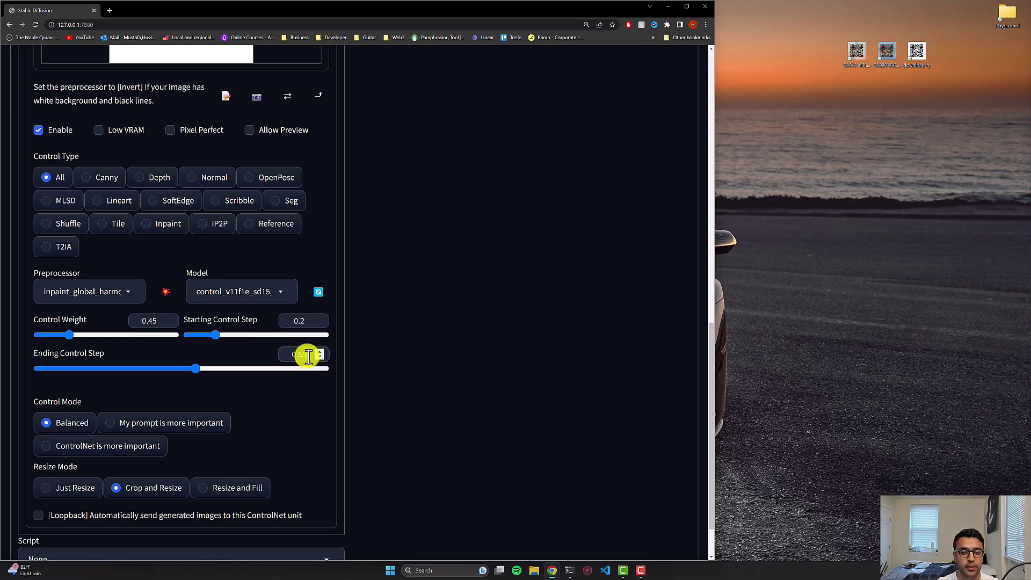
pyautogui.scroll(-2, 308, 357)
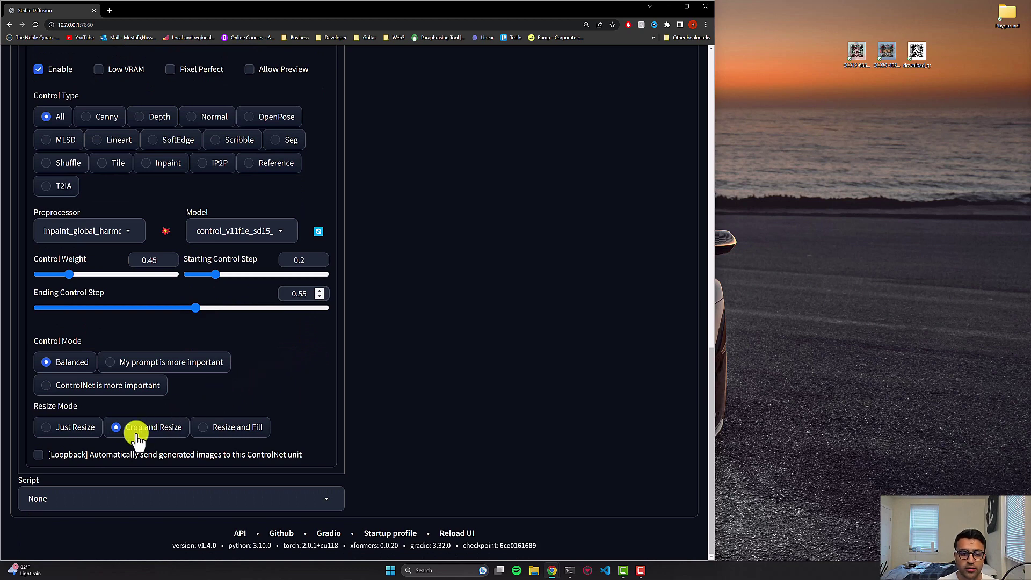
pyautogui.scroll(5, 172, 414)
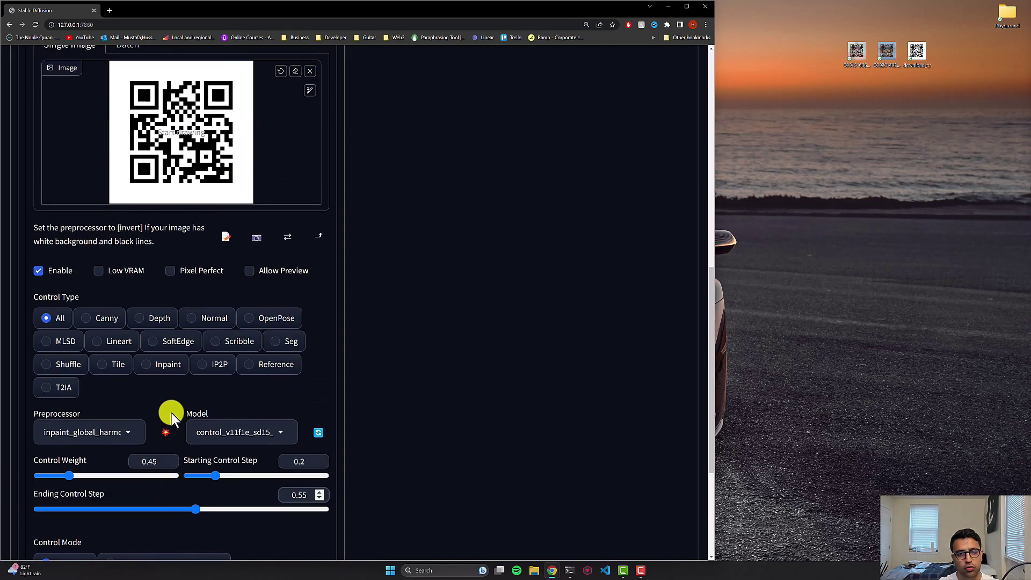
pyautogui.scroll(5, 169, 419)
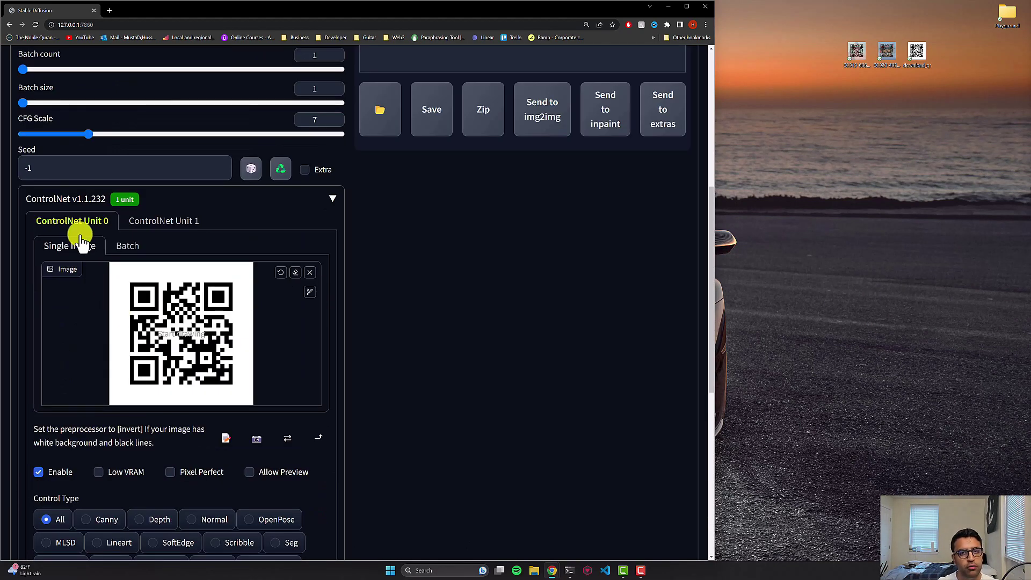
# Load the download_qr image into ControlNet Unit 1.
pyautogui.click(138, 228)
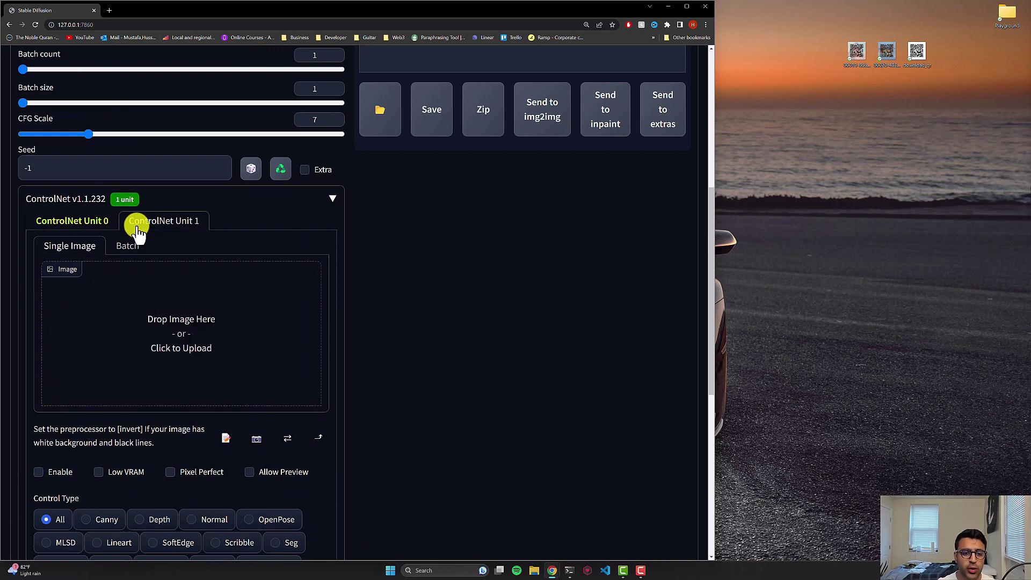
pyautogui.click(186, 324)
pyautogui.click(278, 70)
pyautogui.click(368, 277)
pyautogui.scroll(-5, 376, 275)
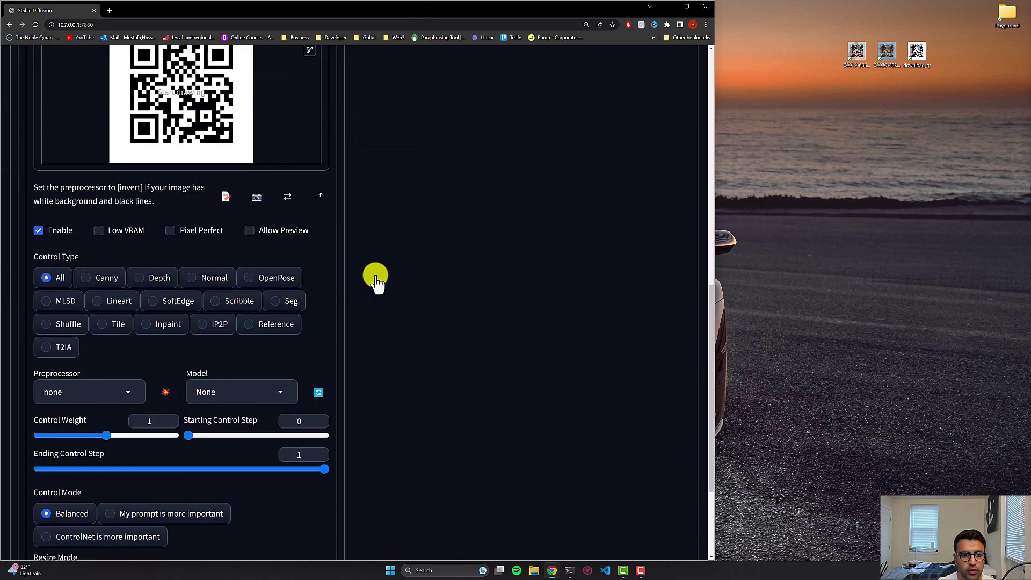
# Set Unit 1 to control type All, inpaint_global_harmonious preprocessor and control_v1p_sd15_brightness model.
pyautogui.click(54, 278)
pyautogui.scroll(-2, 53, 274)
pyautogui.click(54, 272)
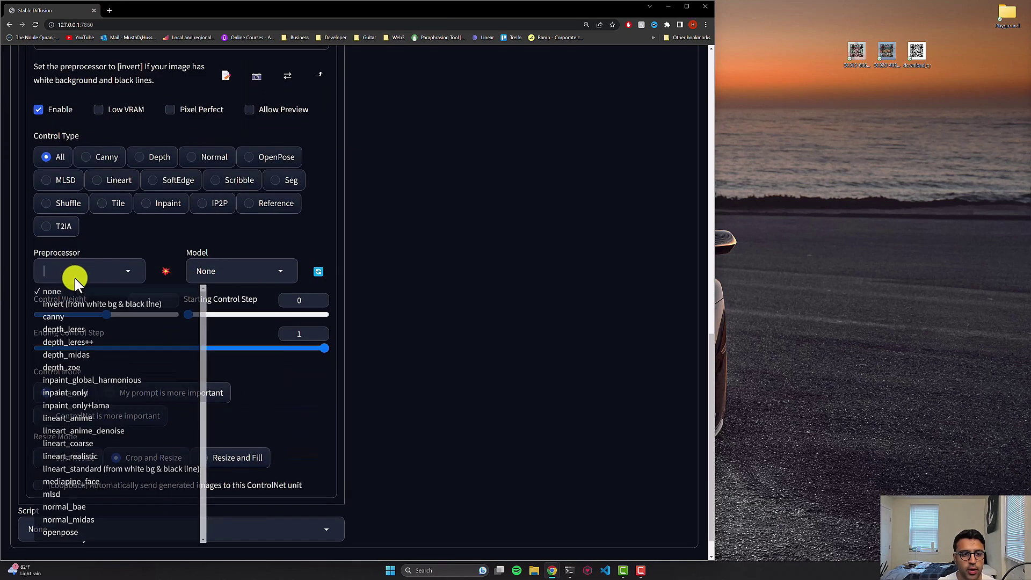
pyautogui.click(85, 380)
pyautogui.click(237, 273)
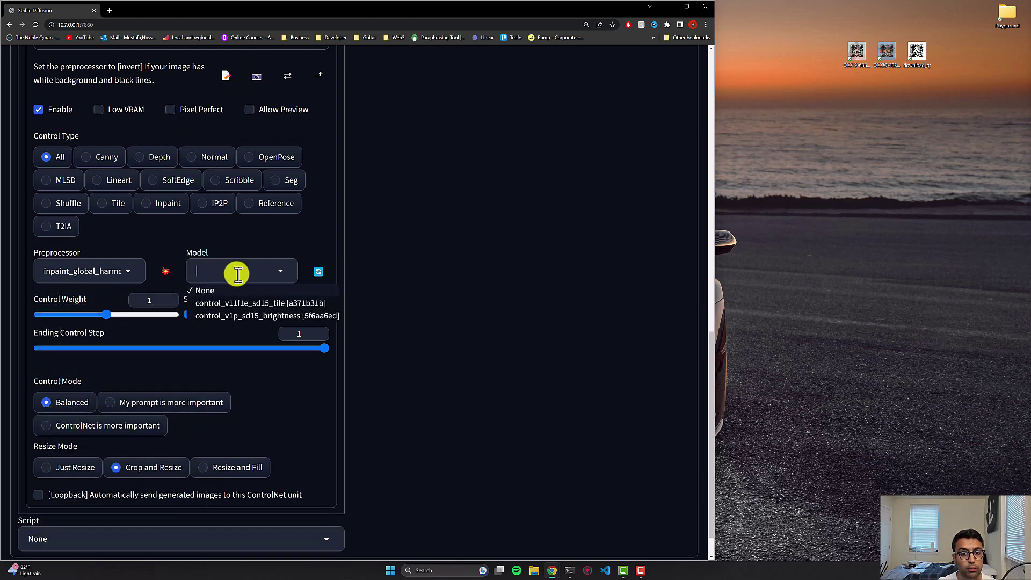
pyautogui.click(256, 316)
pyautogui.scroll(-1, 258, 314)
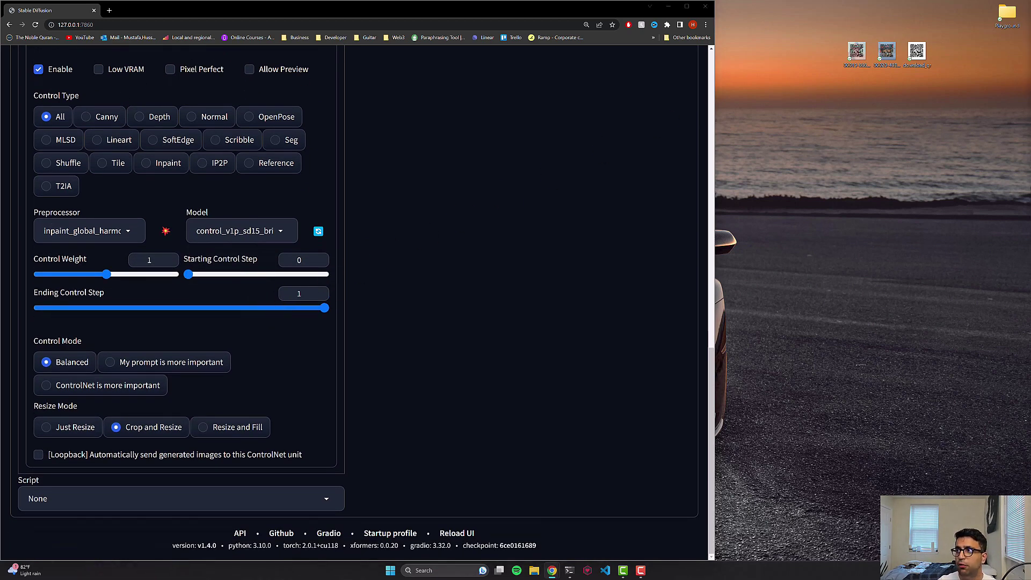
# Set Unit 1's control weight to 0.6 and starting control step to 0.34.
pyautogui.doubleClick(156, 260)
pyautogui.write('0.6')
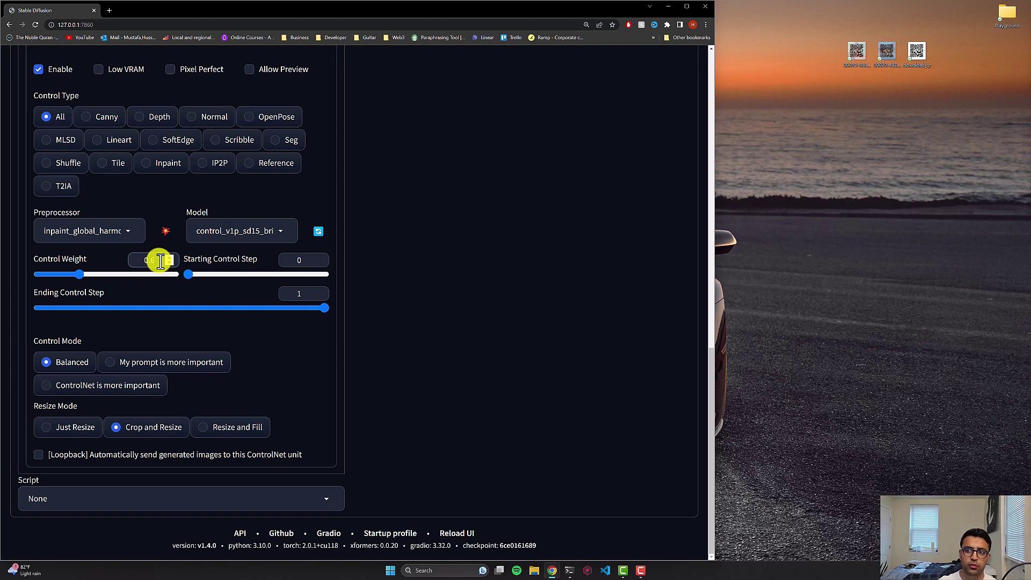
pyautogui.click(915, 52)
pyautogui.doubleClick(915, 51)
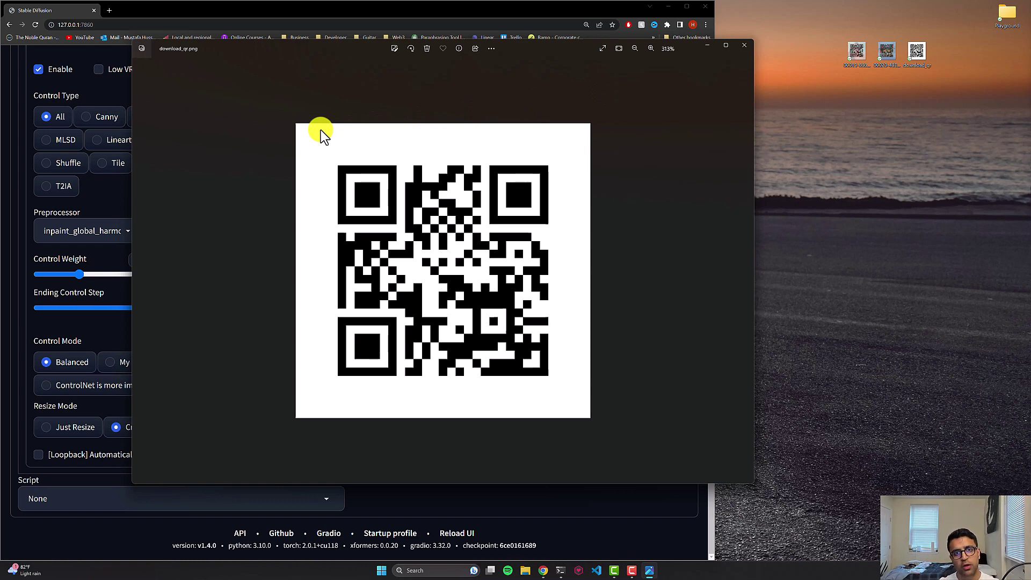
pyautogui.click(744, 45)
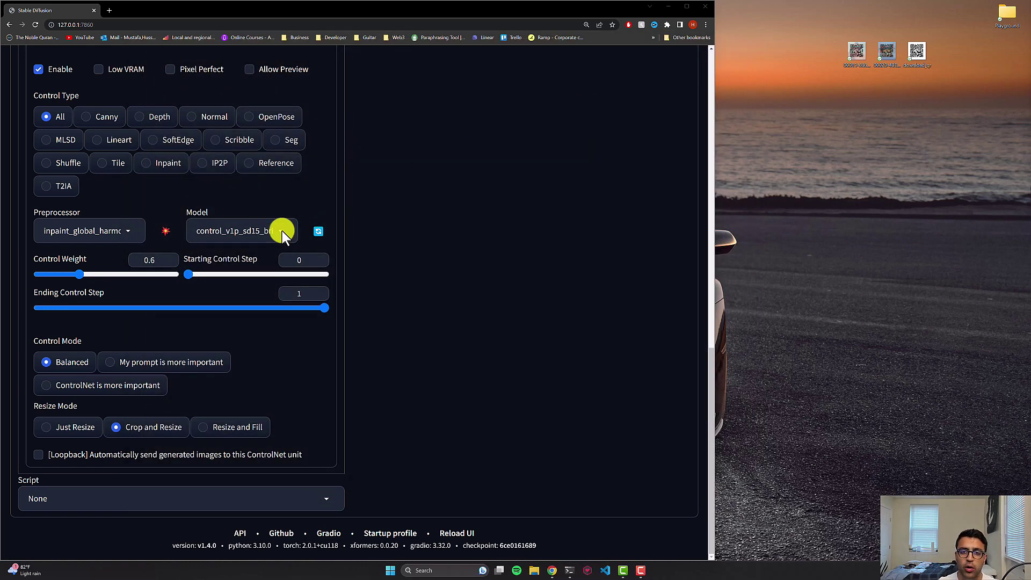
pyautogui.click(303, 263)
pyautogui.write('0.34')
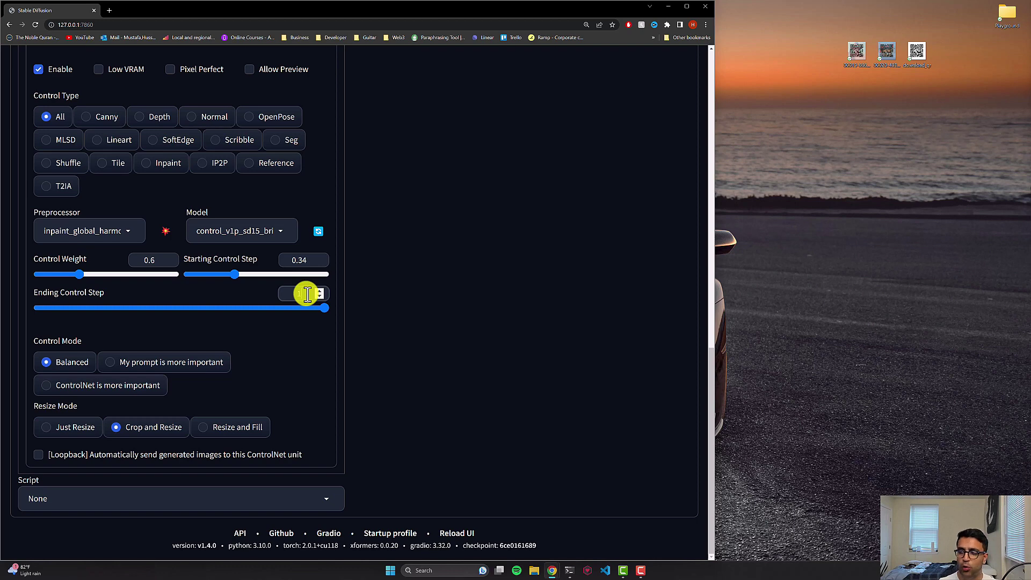
pyautogui.doubleClick(307, 293)
pyautogui.write('0.7')
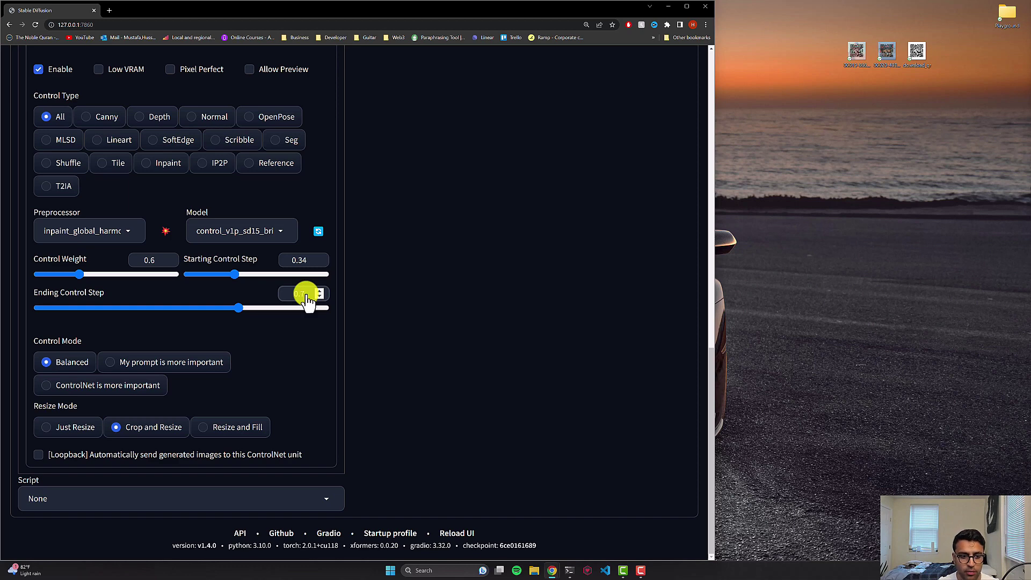
pyautogui.scroll(6, 301, 295)
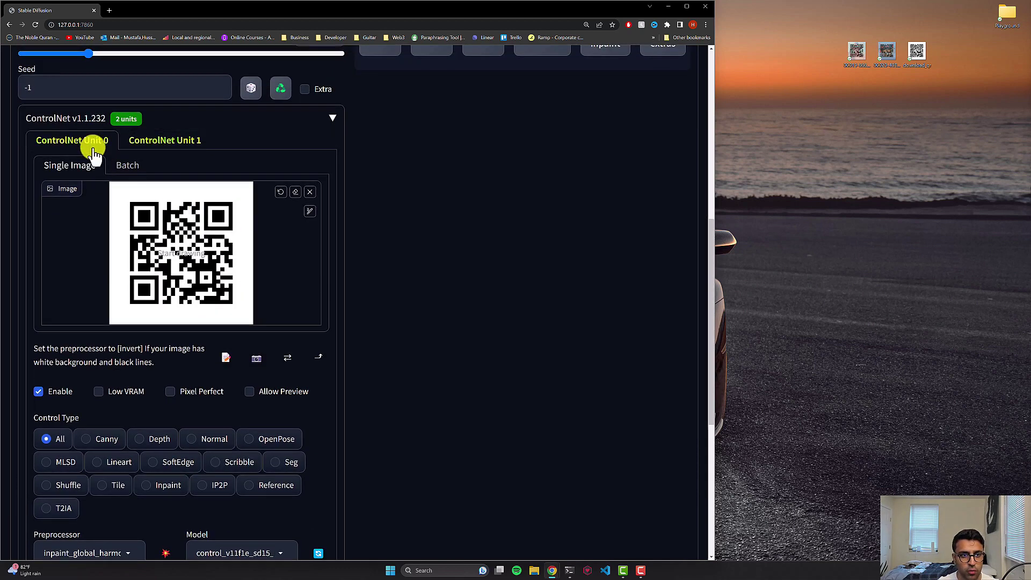
# Paste the detailed Utah desert landscape prompt into the empty txt2img Prompt box.
pyautogui.scroll(8, 201, 340)
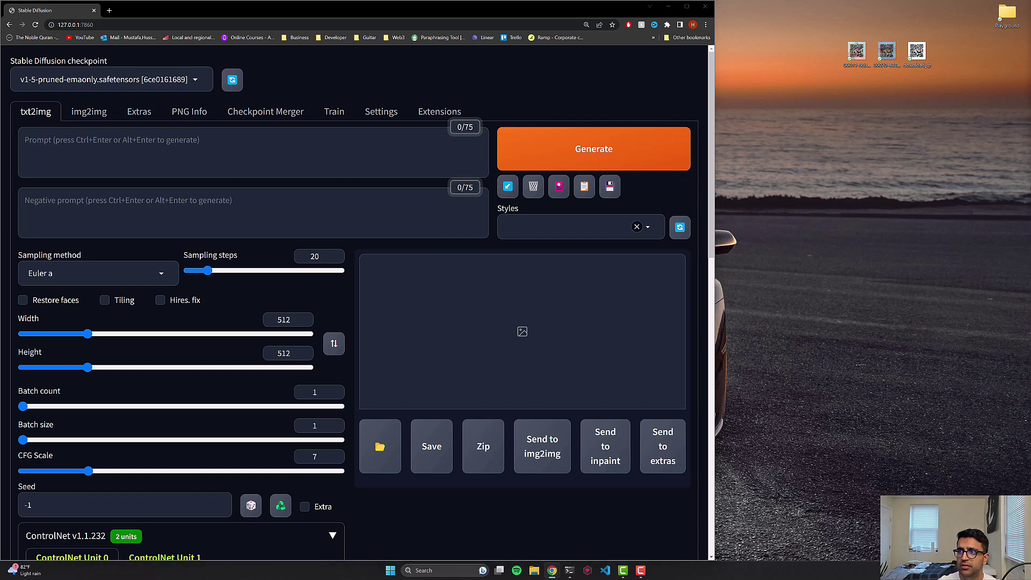
pyautogui.doubleClick(862, 53)
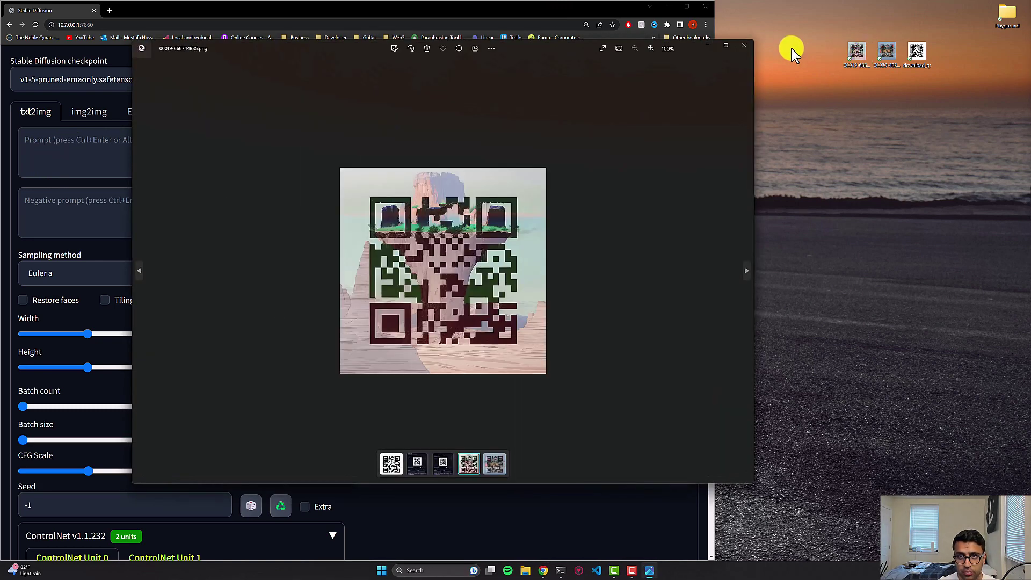
pyautogui.click(744, 44)
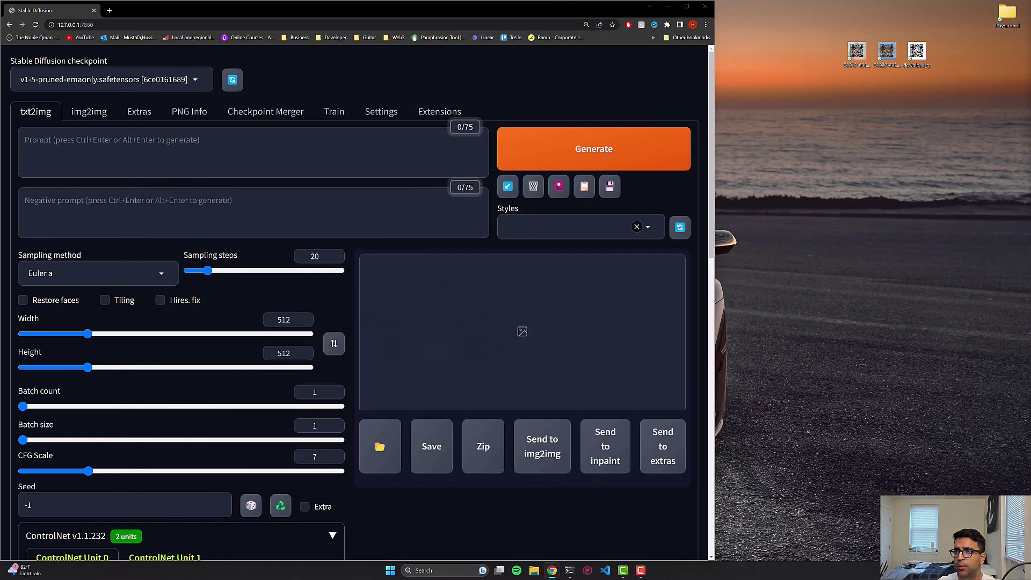
pyautogui.rightClick(266, 141)
pyautogui.click(293, 204)
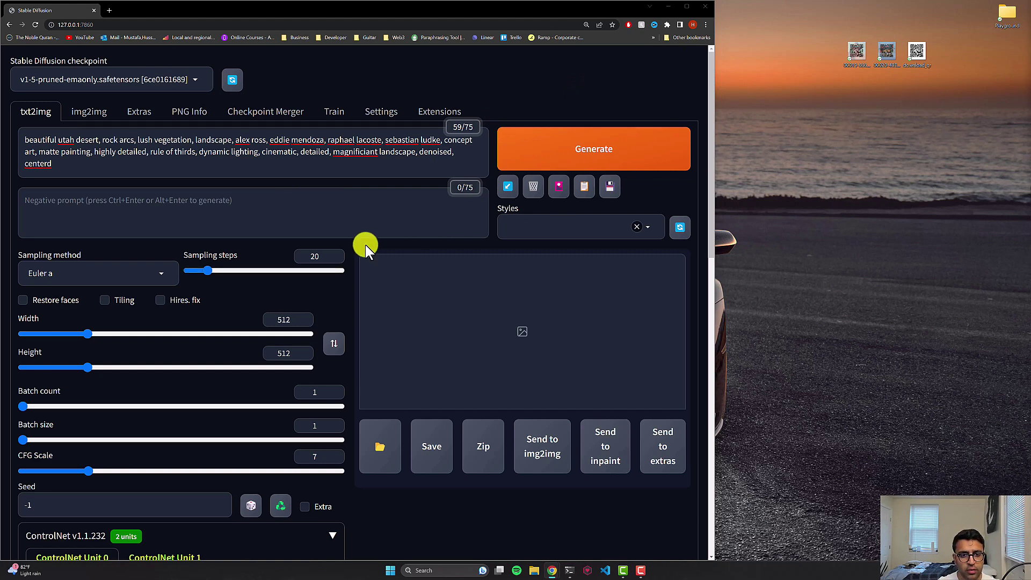
pyautogui.doubleClick(306, 260)
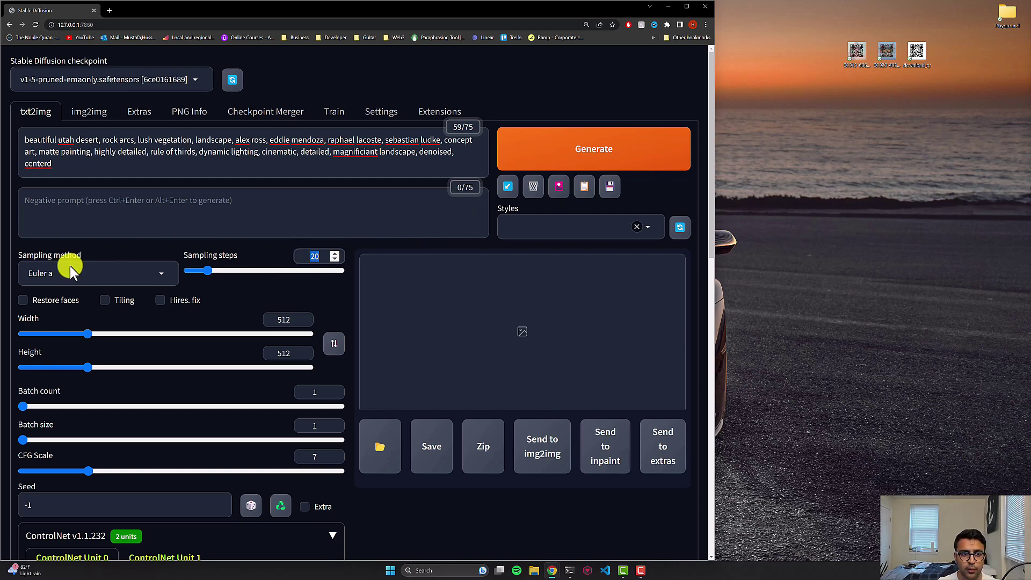
# Change both Width and Height from 512 to 768.
pyautogui.doubleClick(283, 320)
pyautogui.write('768')
pyautogui.doubleClick(288, 352)
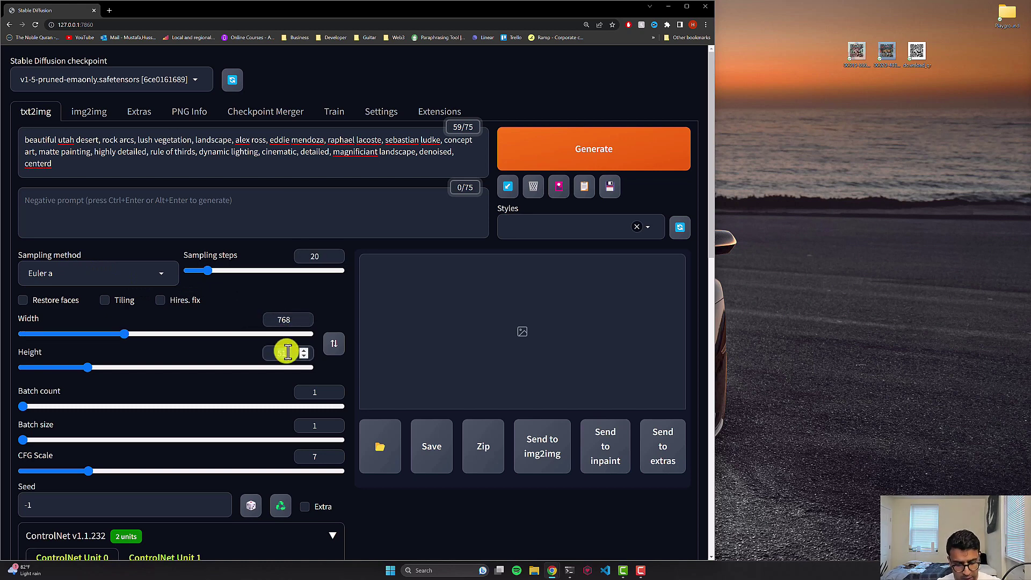
pyautogui.write('768')
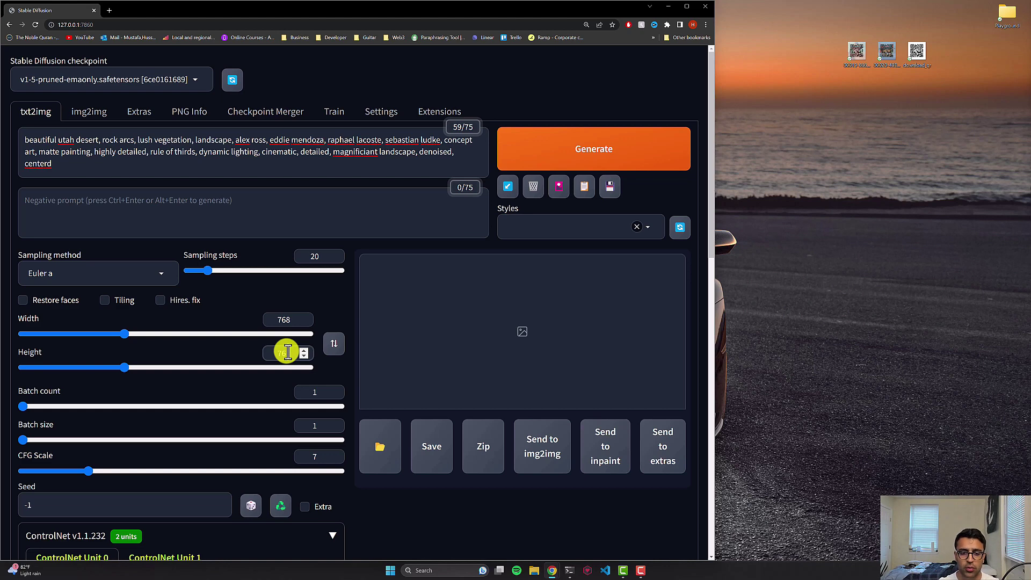
pyautogui.scroll(-4, 288, 352)
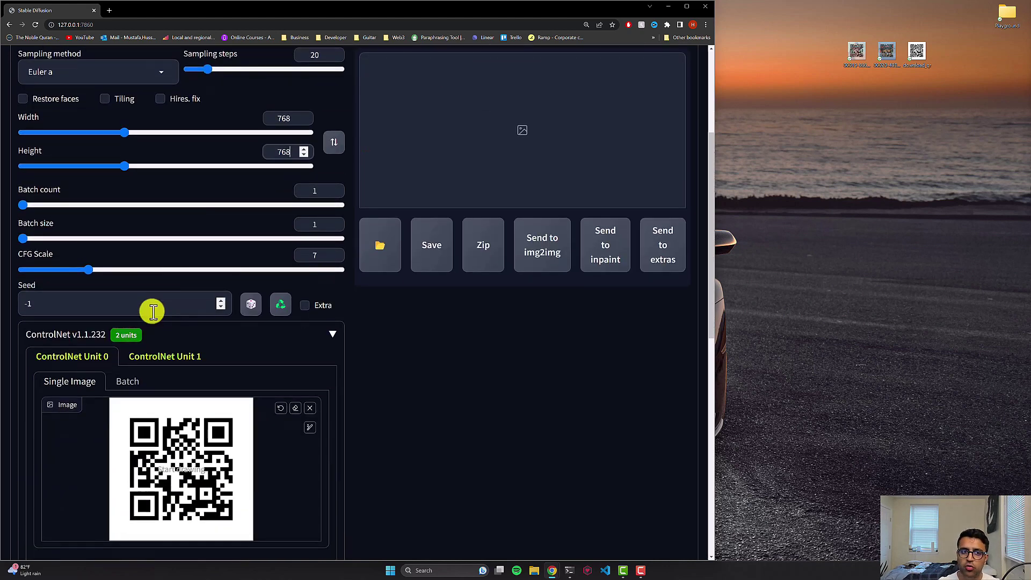
pyautogui.scroll(4, 153, 312)
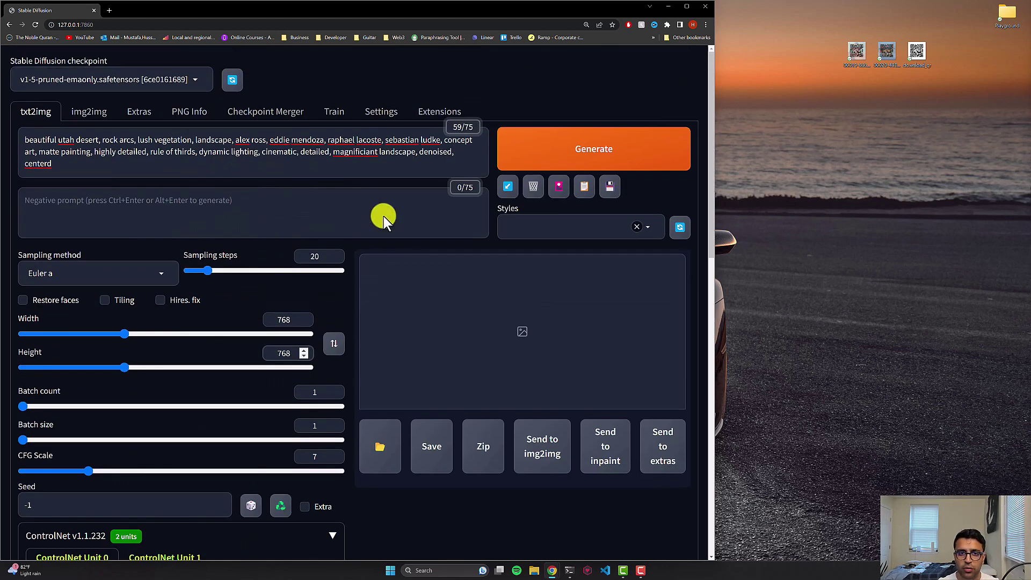
# Generate the pinkish desert QR art image and inspect it enlarged in the lightbox.
pyautogui.click(537, 159)
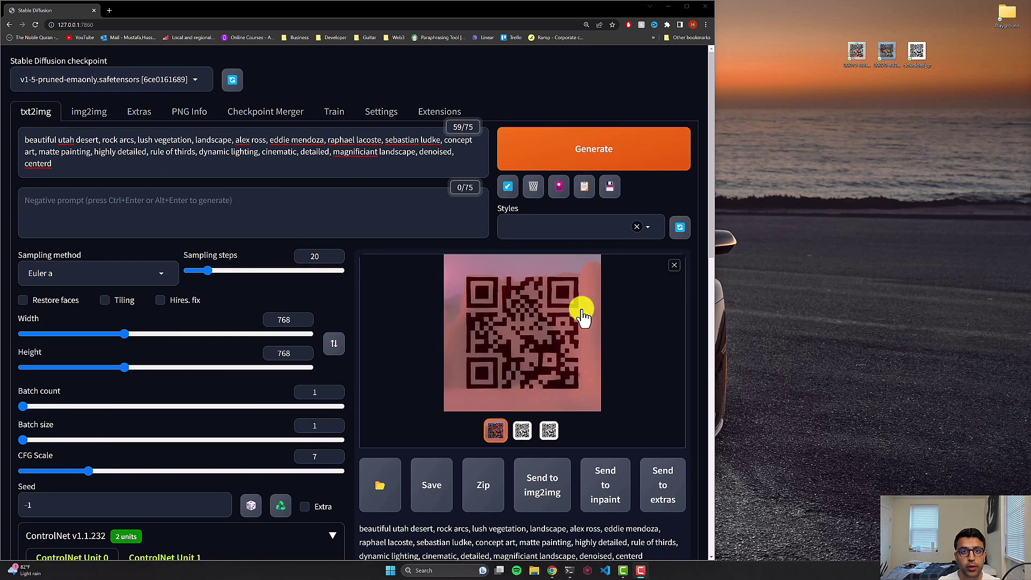
pyautogui.click(561, 324)
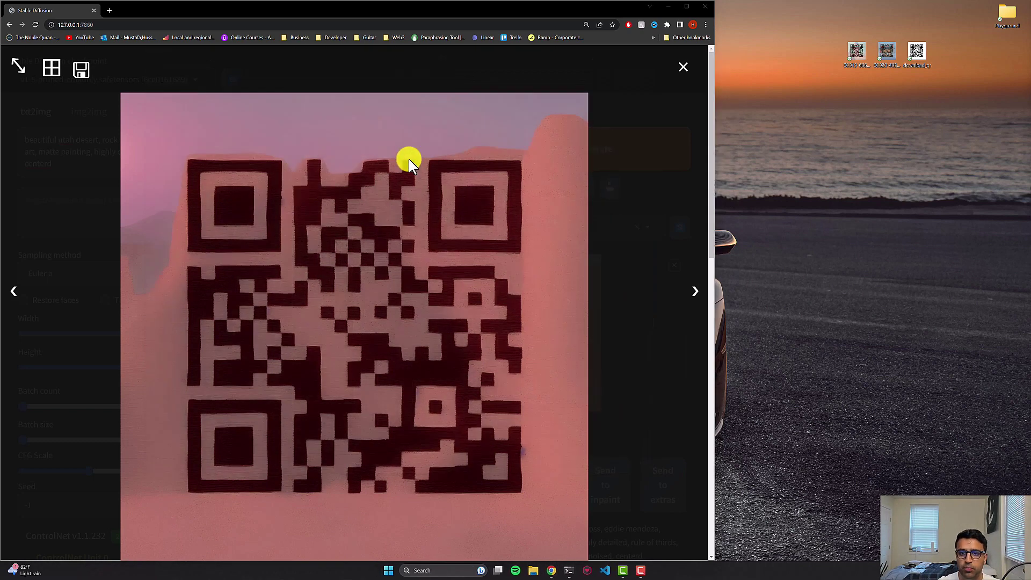
pyautogui.click(682, 68)
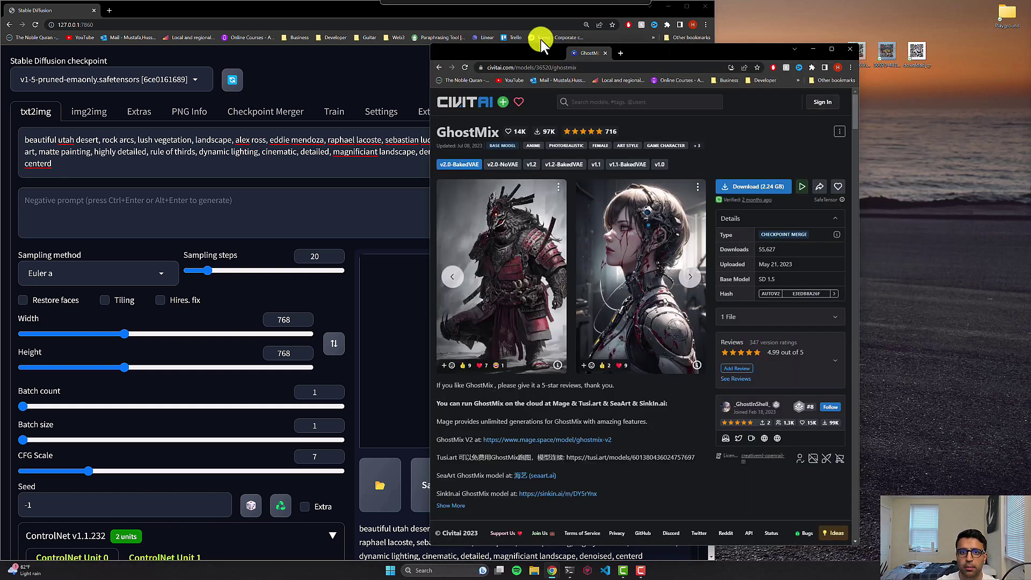
# From the Civitai GhostMix page, download the 2.24 GB v2.0-BakedVAE checkpoint.
pyautogui.moveTo(537, 39); pyautogui.dragTo(259, 10)
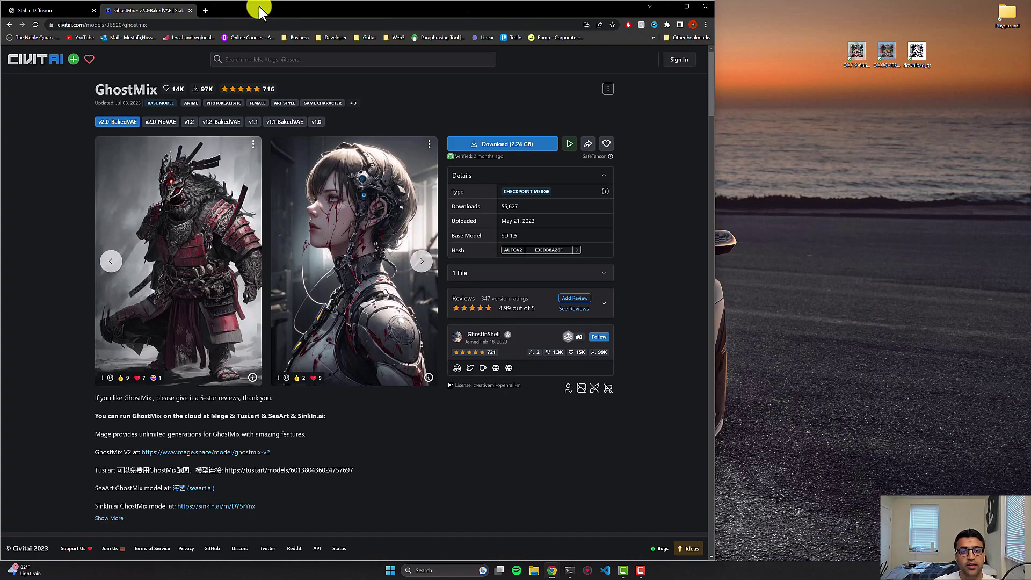
pyautogui.click(69, 9)
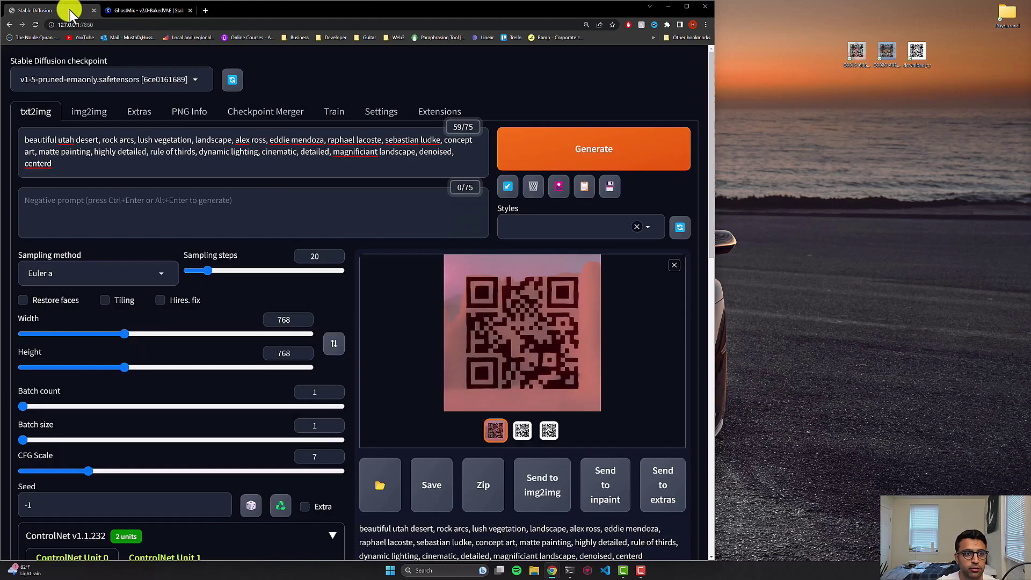
pyautogui.click(115, 12)
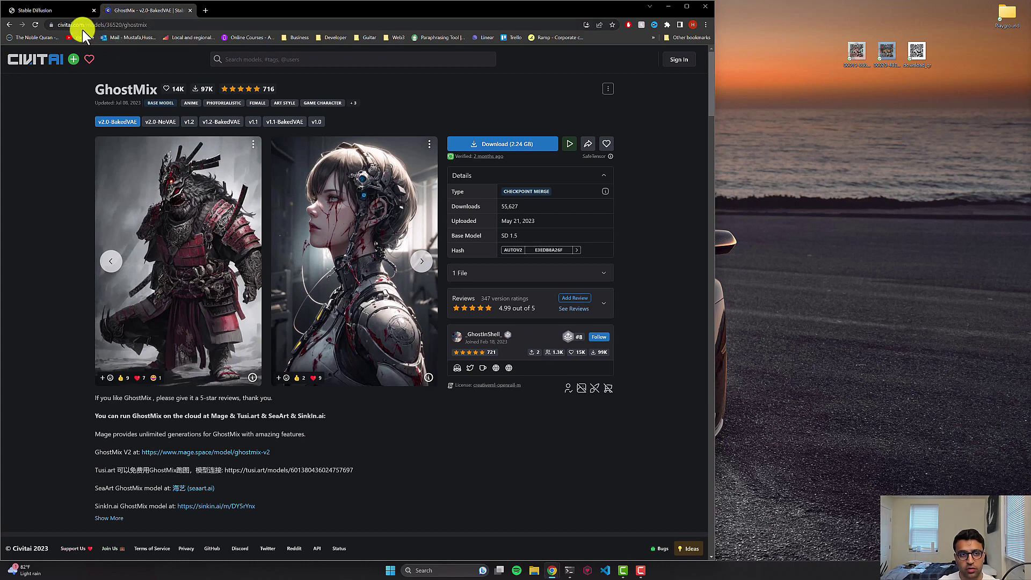
pyautogui.hotkey('ctrl', '+')
pyautogui.hotkey('ctrl', '+')
pyautogui.hotkey('ctrl', '+')
pyautogui.hotkey('ctrl', '+')
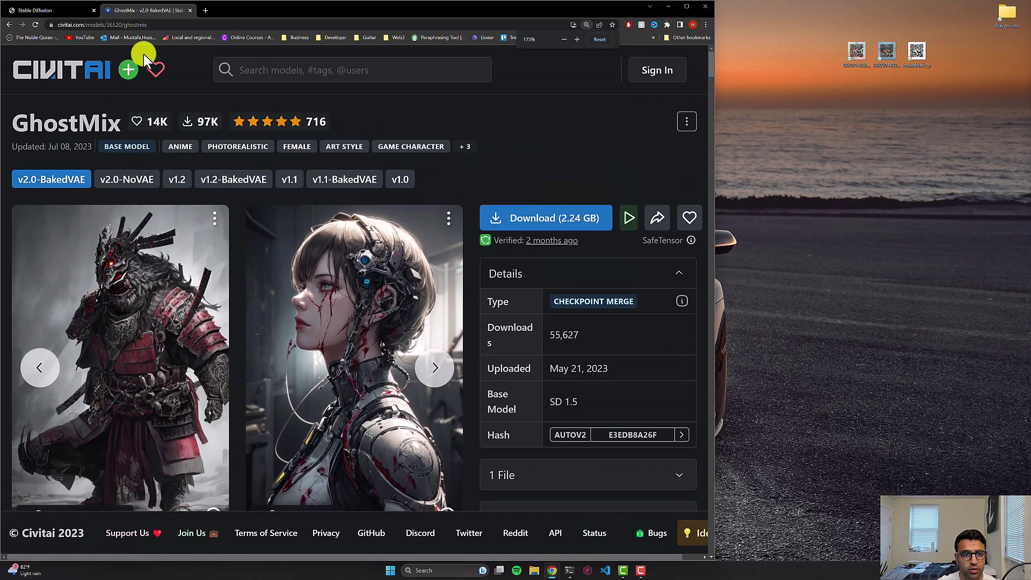
pyautogui.click(551, 217)
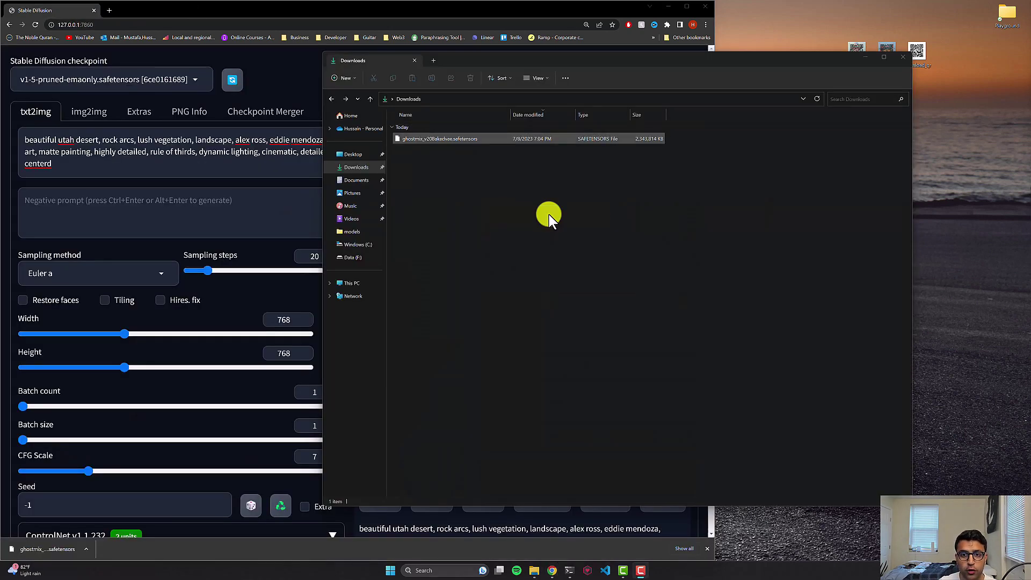
# Open Playground > sd-tutorial-webui > models > Stable-diffusion in File Explorer.
pyautogui.click(565, 207)
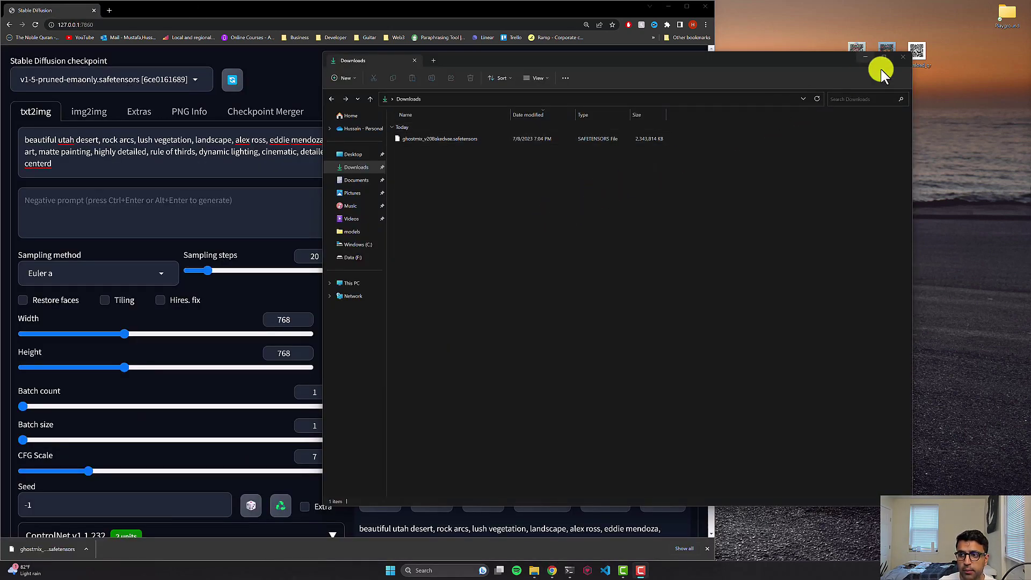
pyautogui.doubleClick(1004, 20)
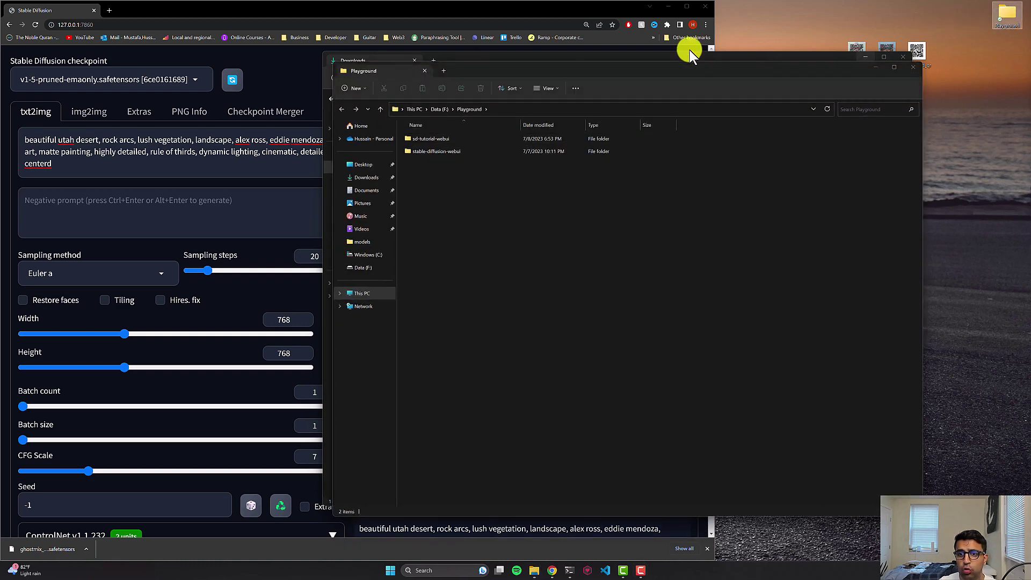
pyautogui.moveTo(523, 67); pyautogui.dragTo(566, 77)
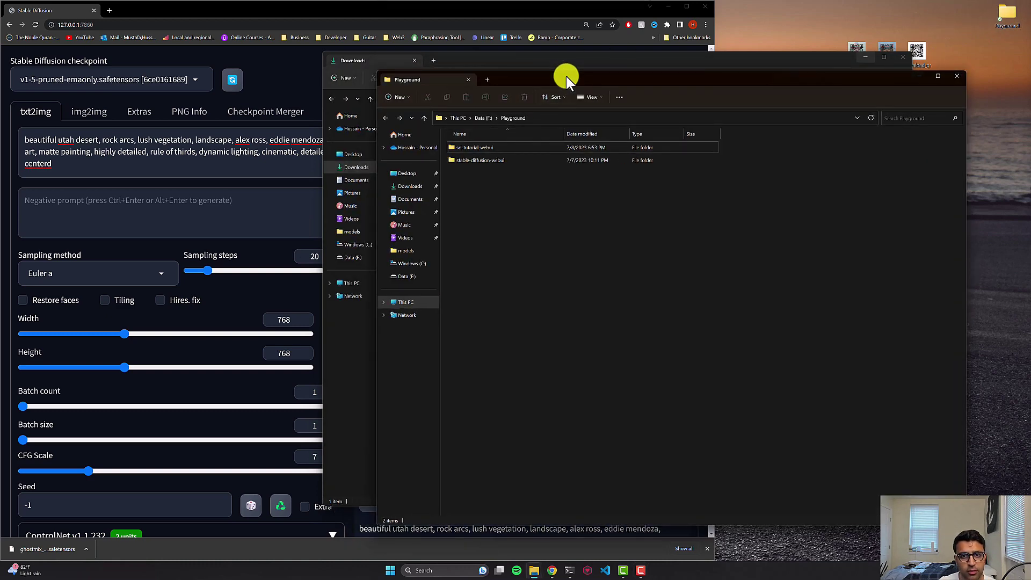
pyautogui.doubleClick(487, 149)
pyautogui.moveTo(517, 78); pyautogui.dragTo(550, 46)
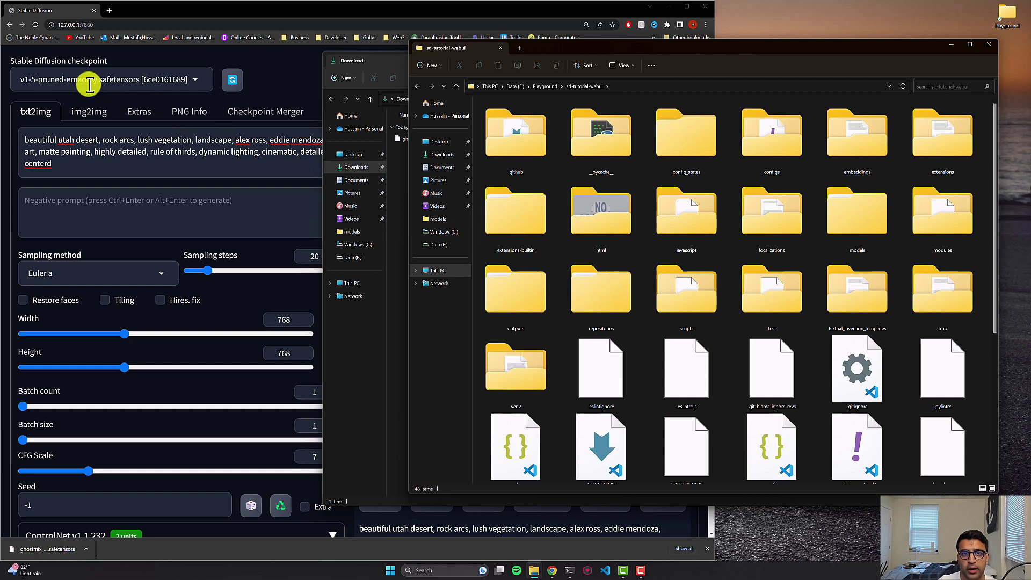
pyautogui.click(844, 217)
pyautogui.doubleClick(844, 217)
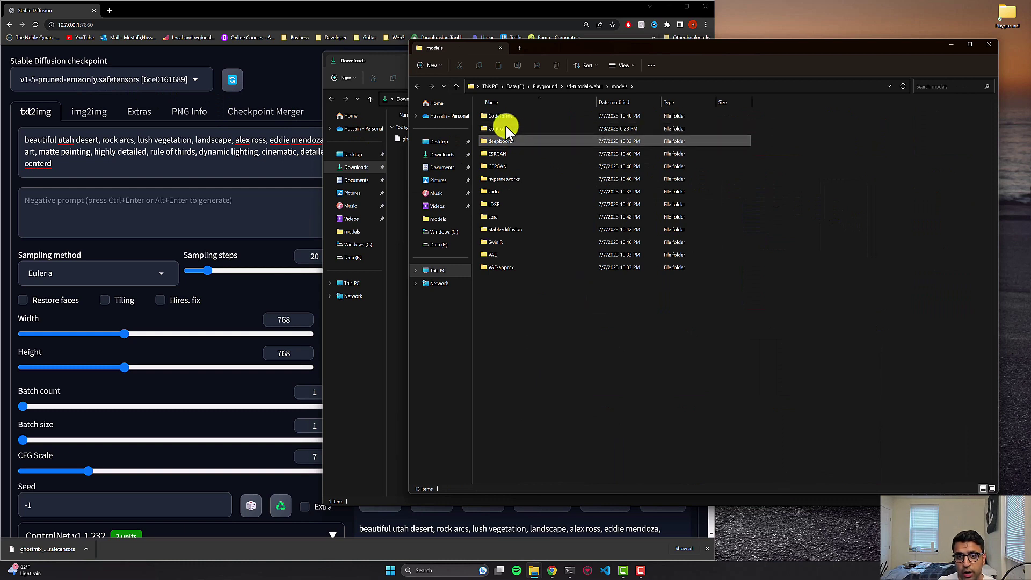
pyautogui.press('k')
pyautogui.doubleClick(511, 230)
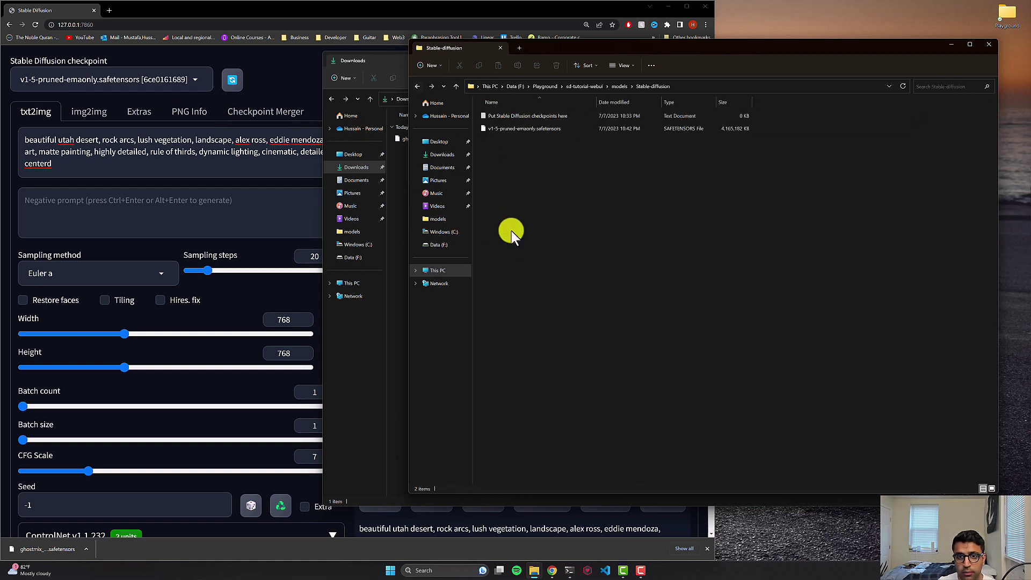
# Copy the ghostmix checkpoint from Downloads into Stable-diffusion and view files as large icons.
pyautogui.moveTo(400, 54); pyautogui.dragTo(269, 81)
pyautogui.moveTo(248, 156); pyautogui.dragTo(784, 188)
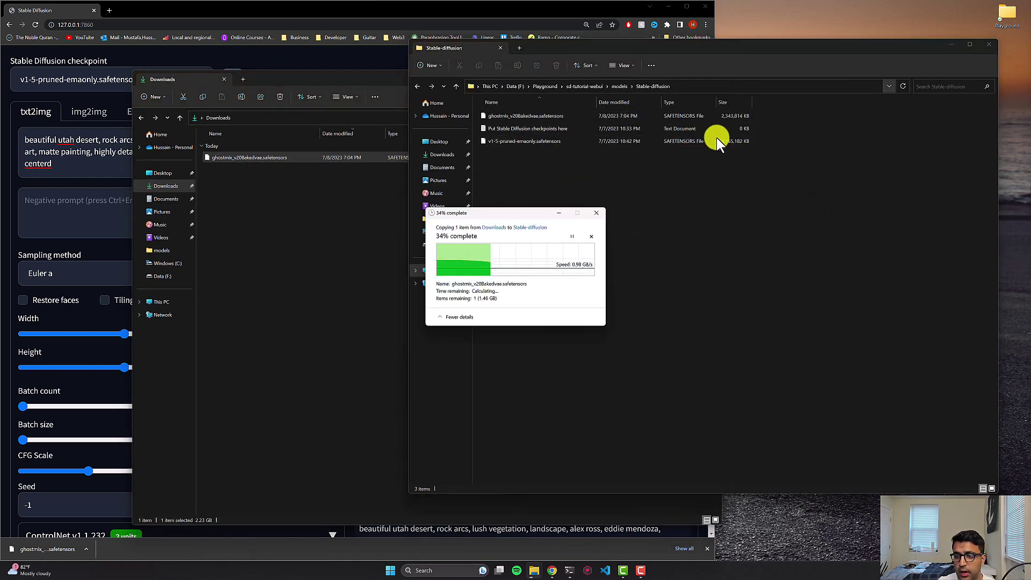
pyautogui.click(623, 68)
pyautogui.click(626, 92)
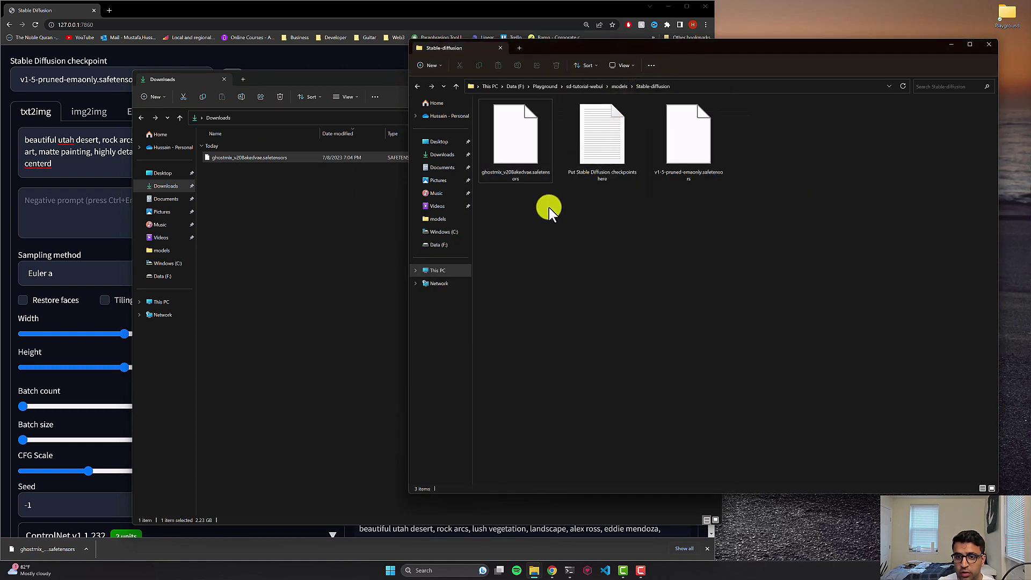
pyautogui.click(569, 196)
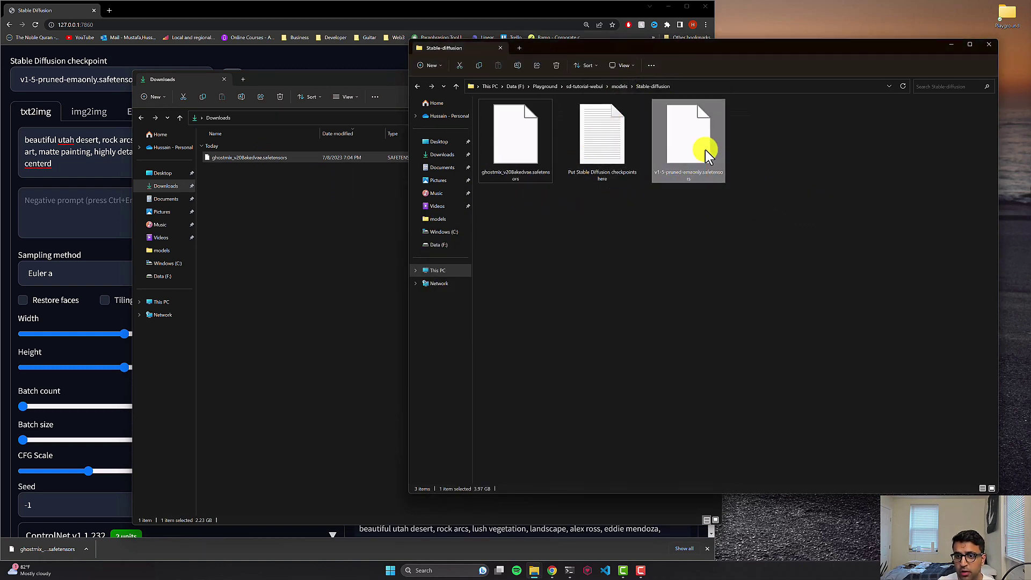
pyautogui.click(511, 166)
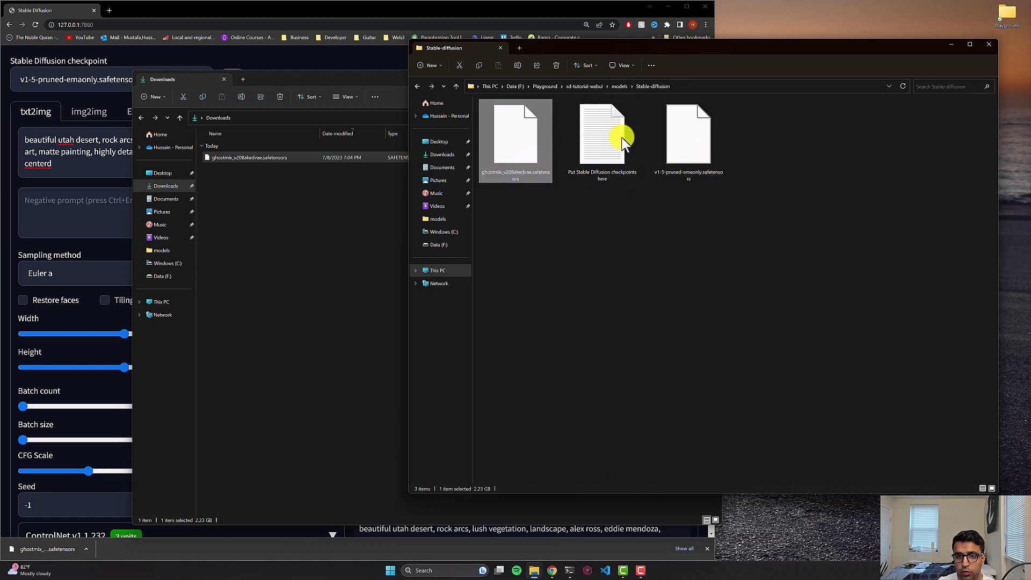
# Close Stable-diffusion, delete the original ghostmix file from Downloads, and close Downloads.
pyautogui.click(988, 45)
pyautogui.click(280, 97)
pyautogui.click(713, 75)
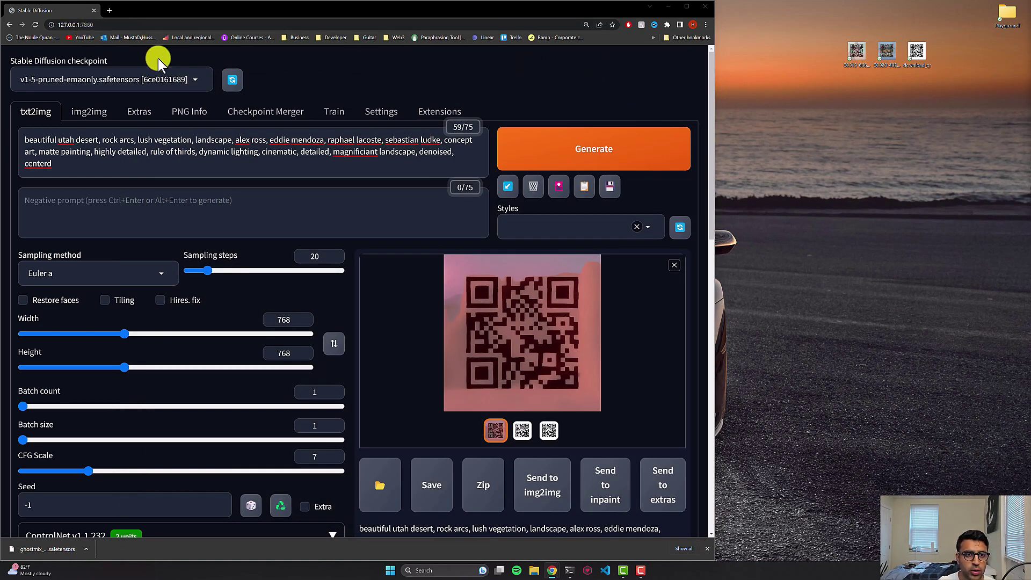
# Refresh the checkpoint list and load ghostmix_v20Bakedvae.safetensors, confirming the load in the server log.
pyautogui.click(231, 80)
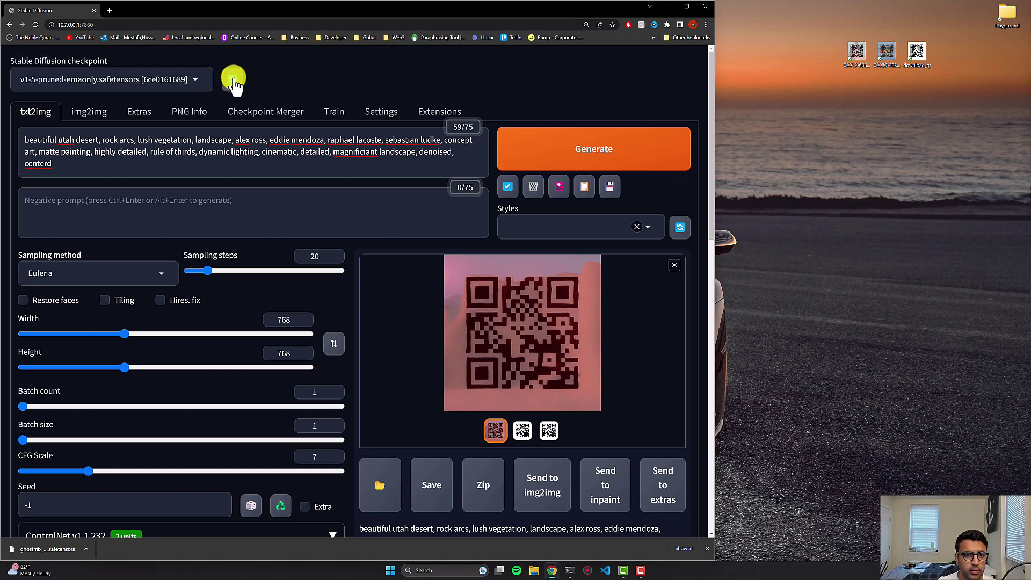
pyautogui.click(49, 78)
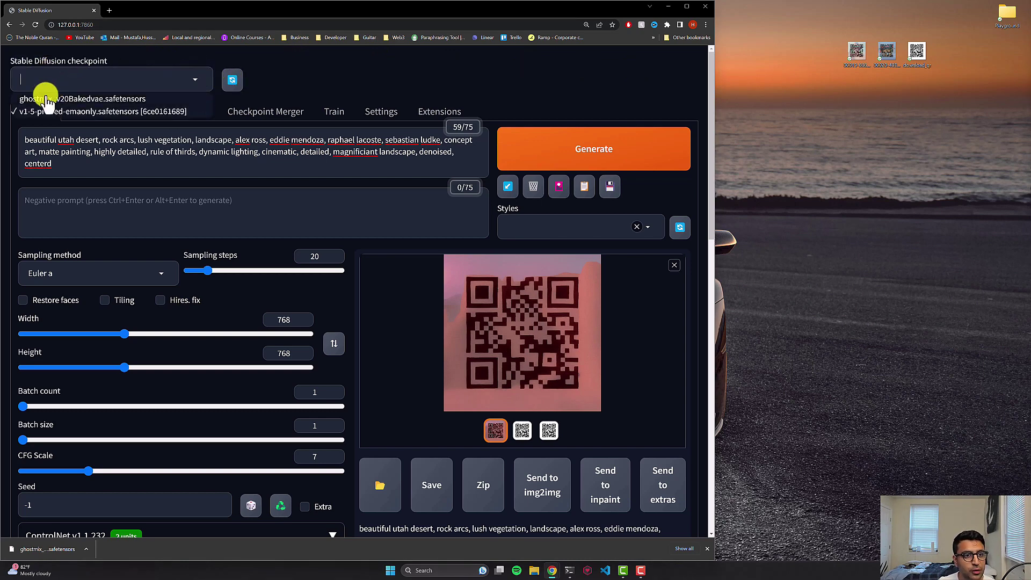
pyautogui.click(47, 99)
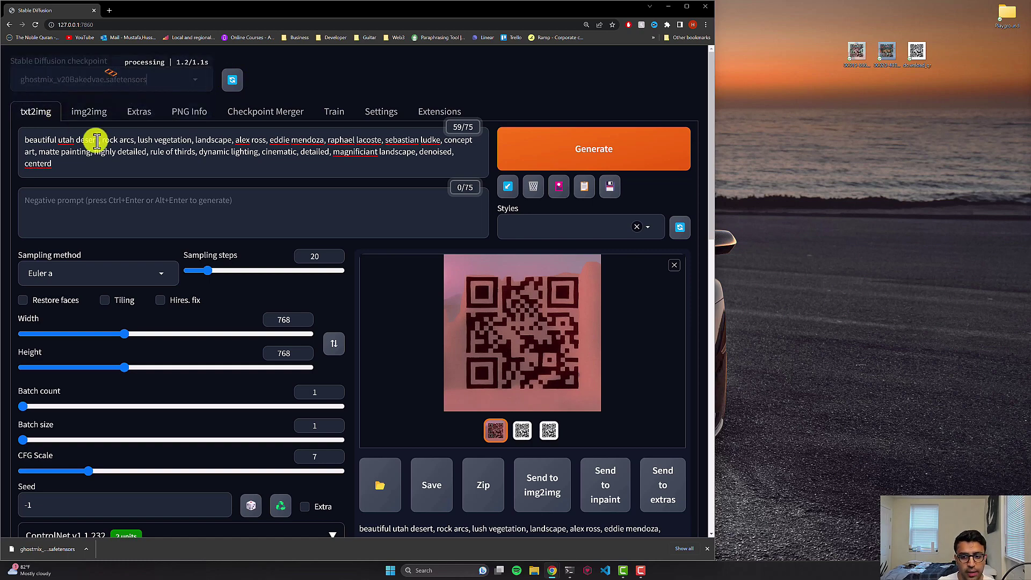
pyautogui.click(569, 570)
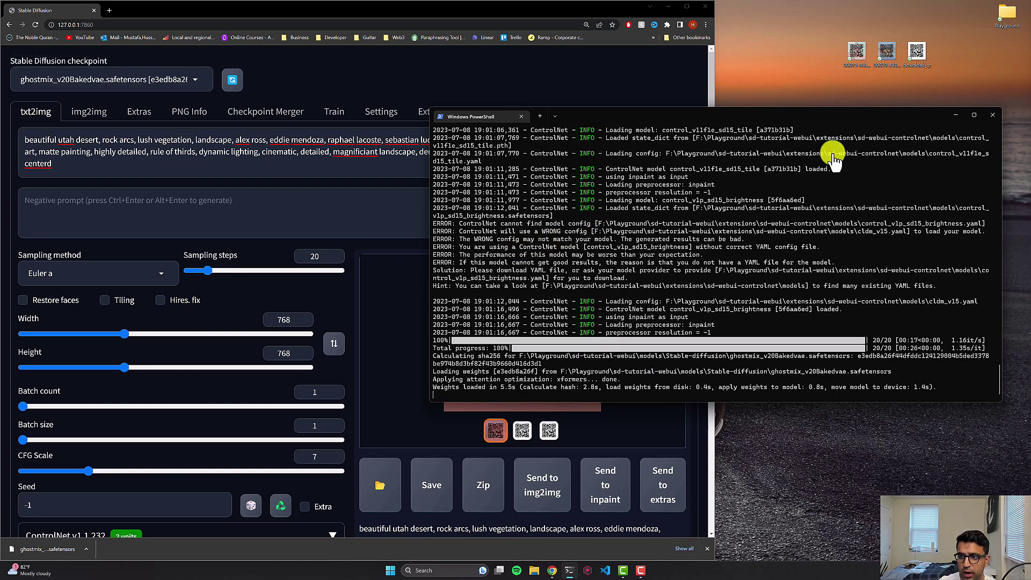
pyautogui.click(955, 114)
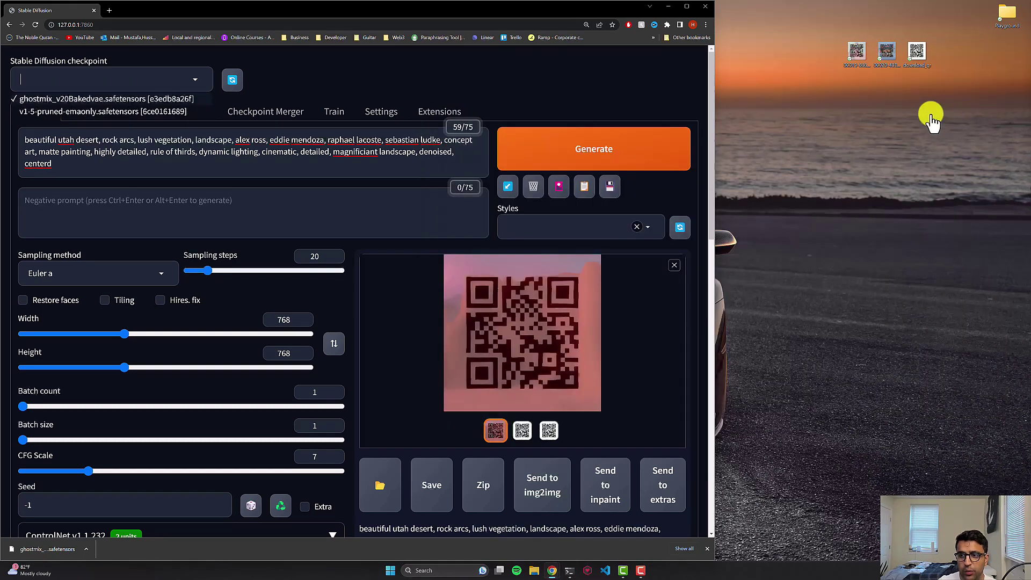
pyautogui.click(312, 72)
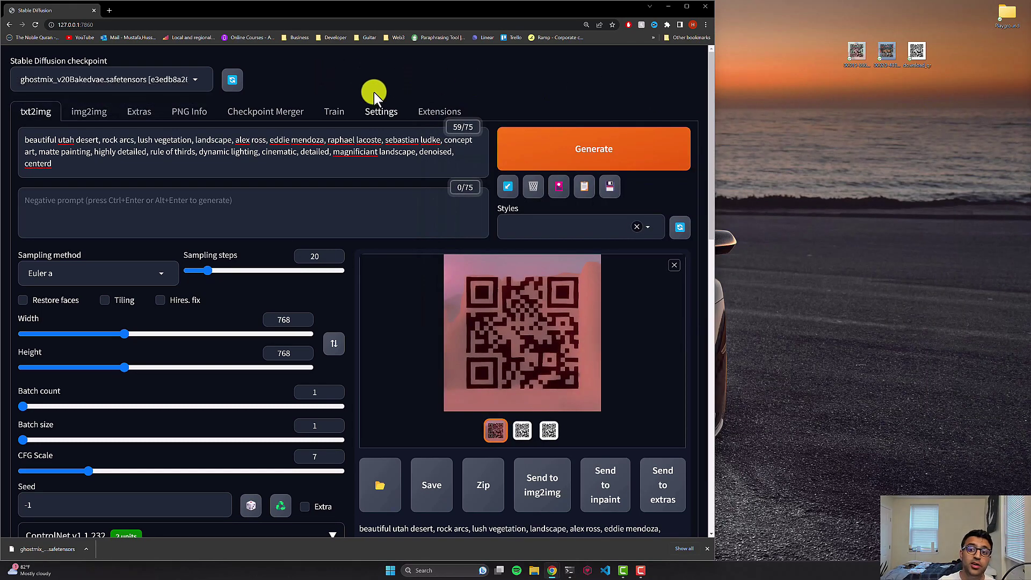
# Generate the Utah desert rock-arch QR image with GhostMix and inspect it full size.
pyautogui.click(572, 160)
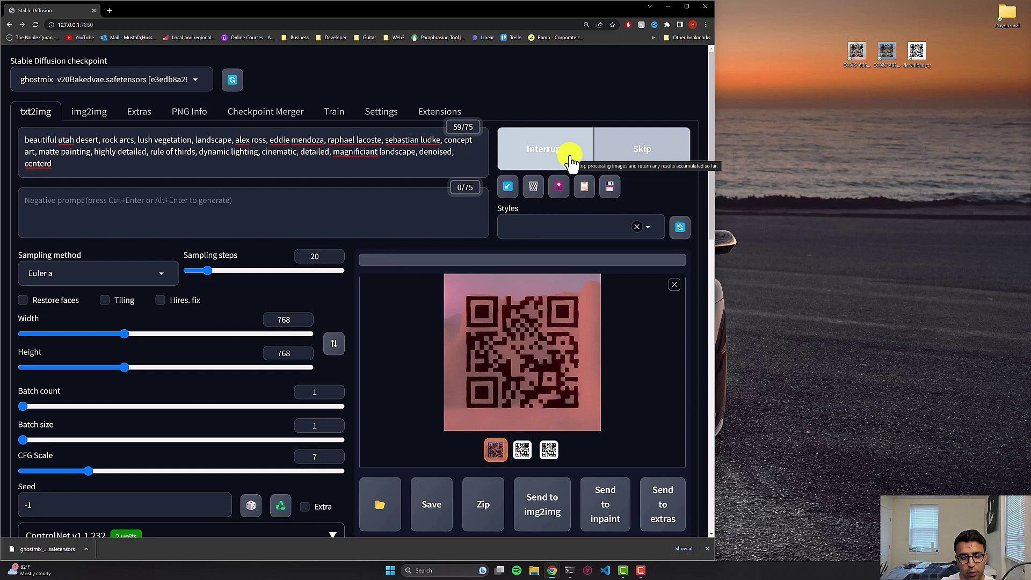
pyautogui.click(539, 315)
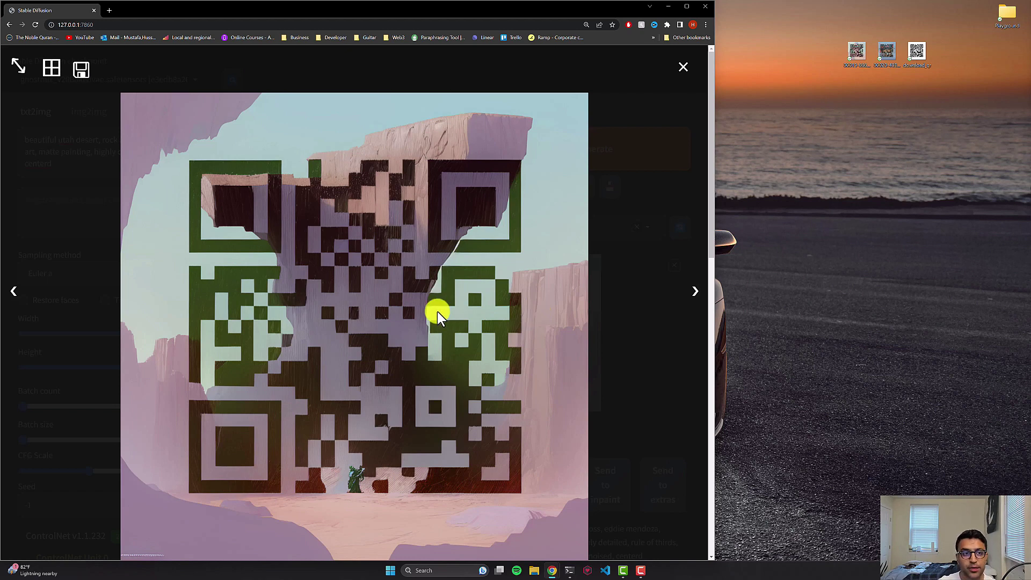
pyautogui.click(683, 68)
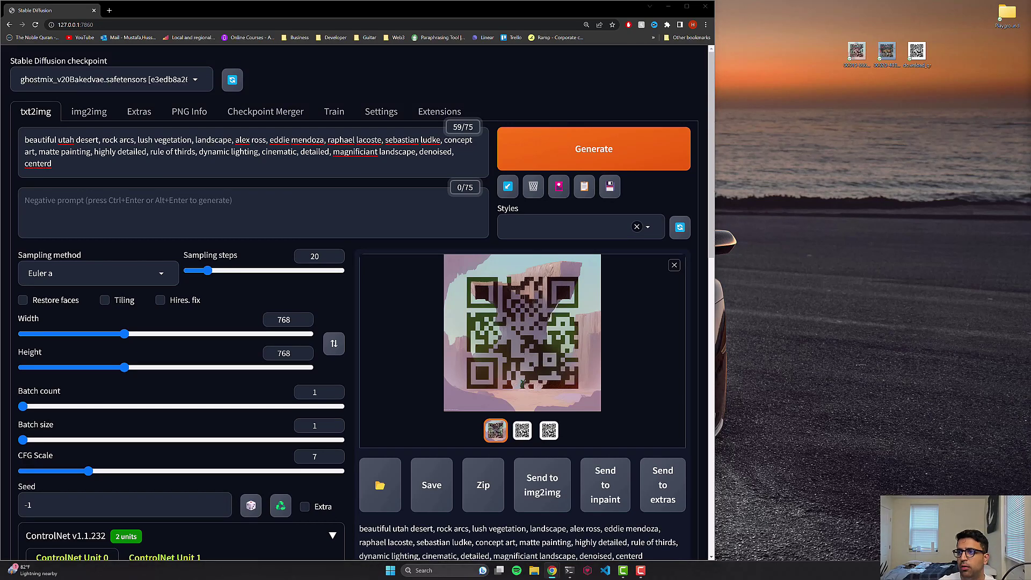
# Replace the desert prompt with the pasted foggy gas-station matte painting prompt.
pyautogui.click(236, 157)
pyautogui.hotkey('ctrl', 'a')
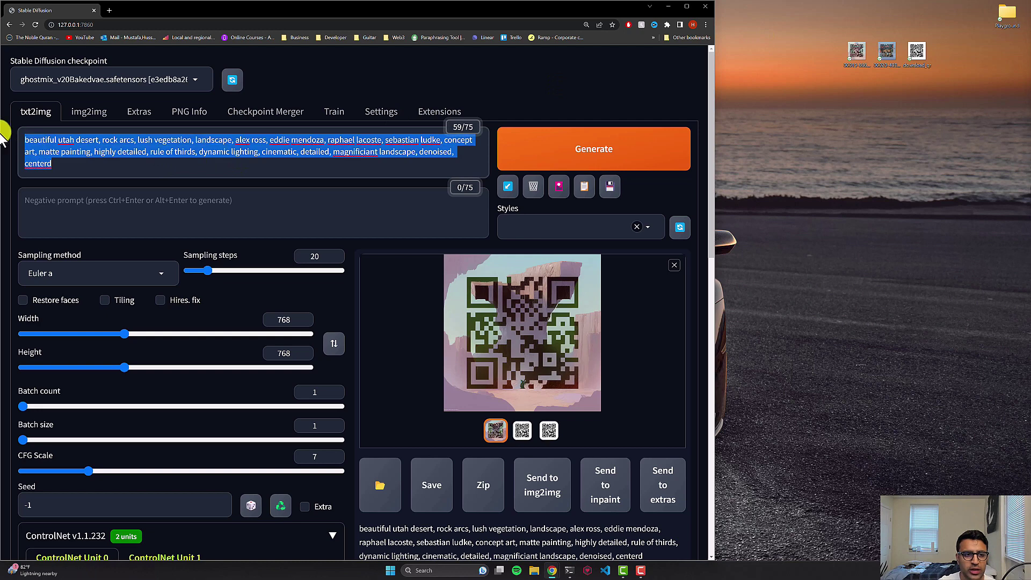
pyautogui.rightClick(30, 157)
pyautogui.click(57, 183)
# Generate the foggy gas-station QR image and inspect it full size.
pyautogui.click(540, 156)
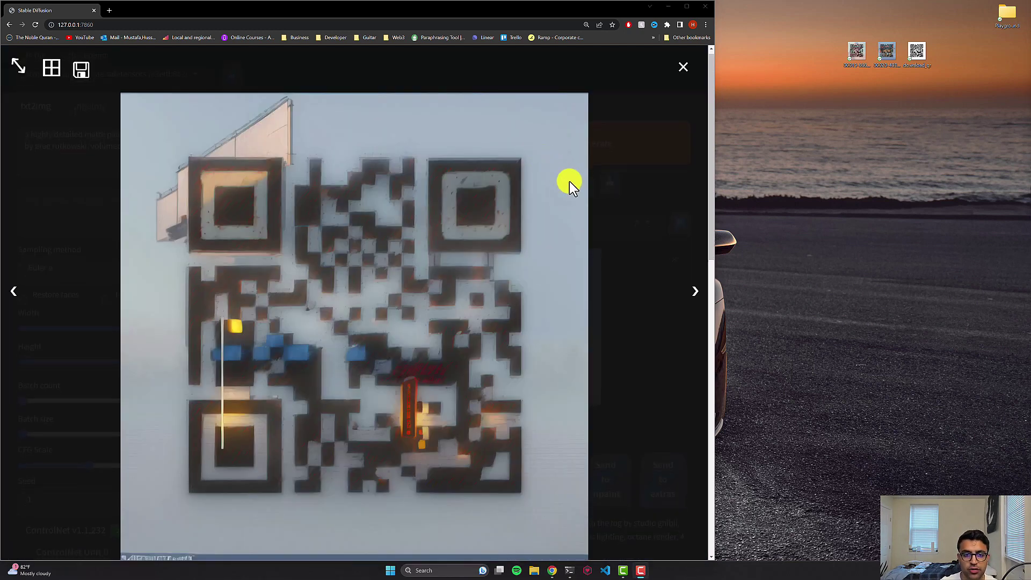
pyautogui.click(621, 230)
pyautogui.click(532, 280)
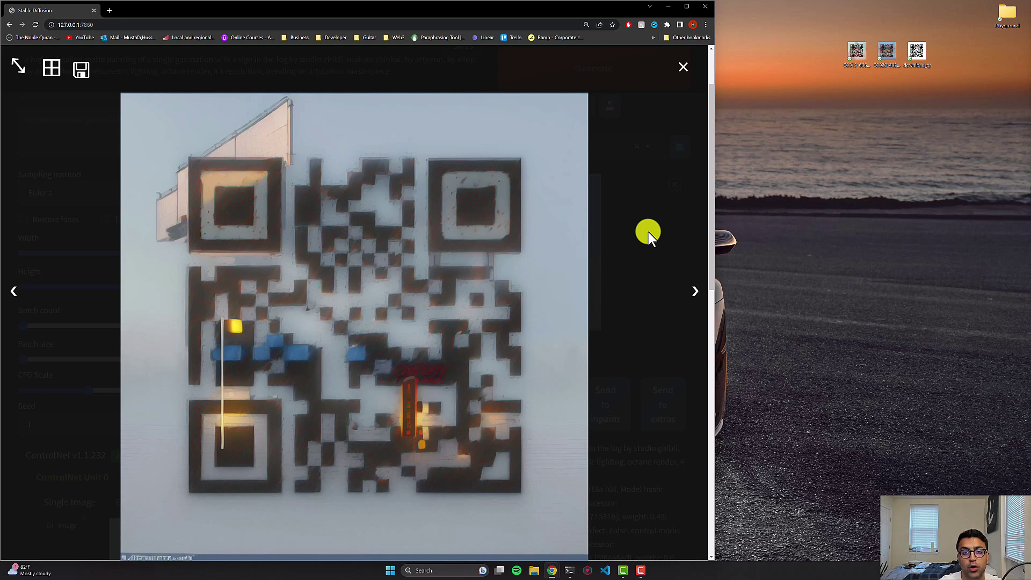
pyautogui.click(680, 70)
# Generate a second foggy gas-station QR image at 768×768 with a new random seed.
pyautogui.click(679, 75)
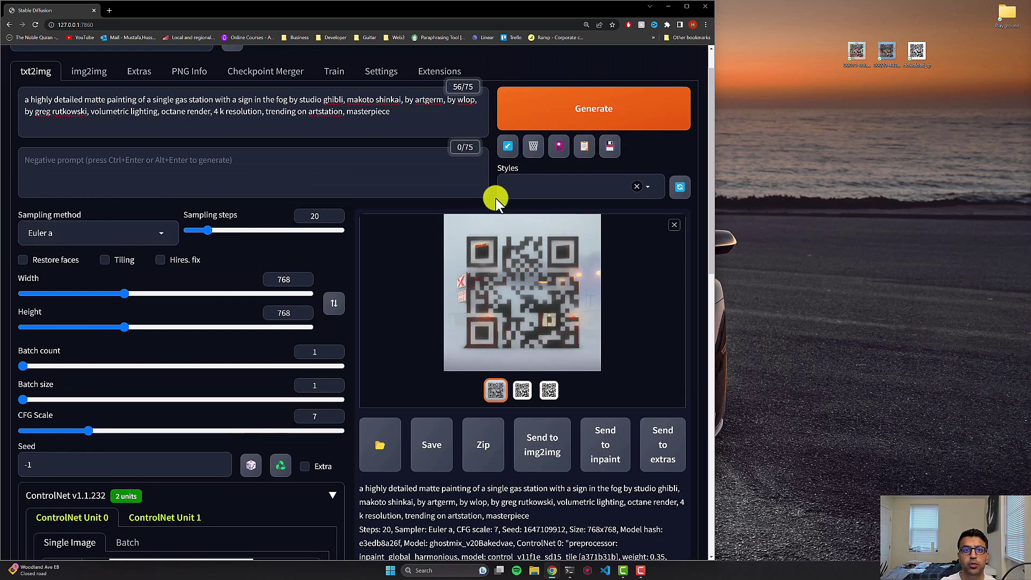